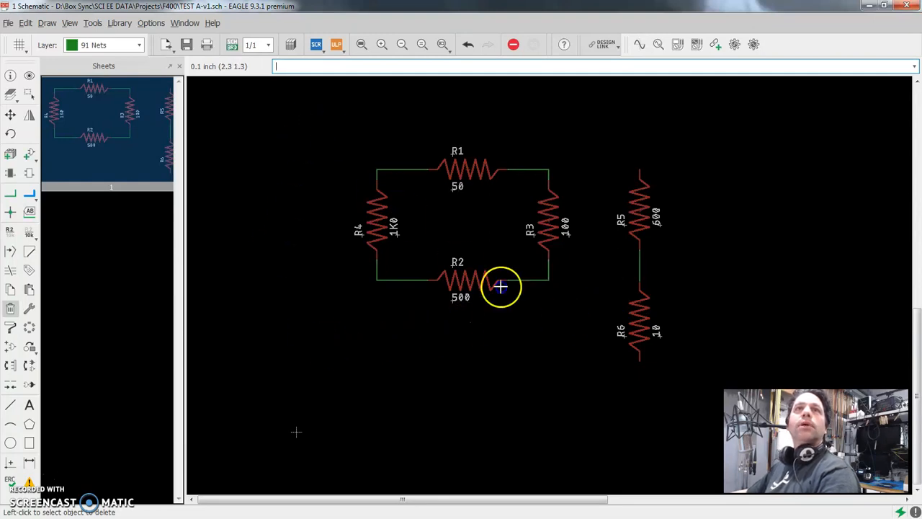
# Group all six resistors together with their connecting nets and delete the whole group from the schematic
pyautogui.click(29, 94)
pyautogui.moveTo(284, 138); pyautogui.dragTo(702, 380)
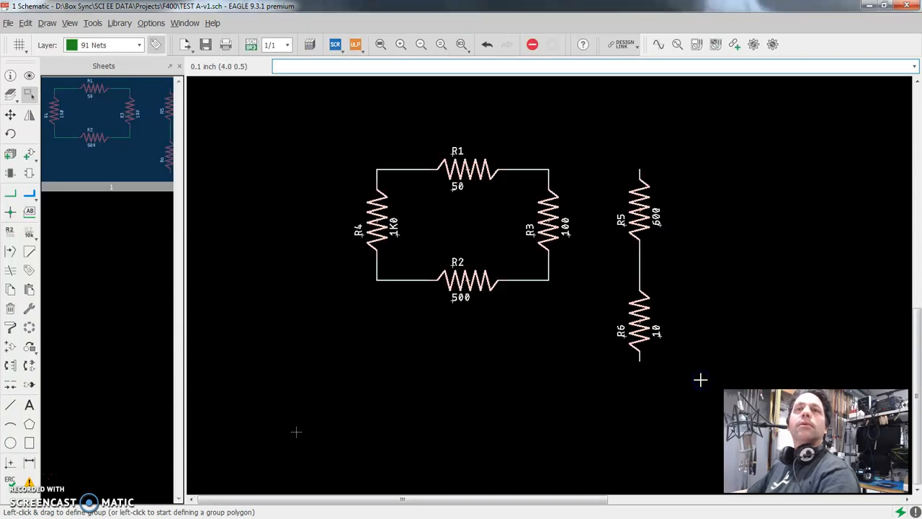
pyautogui.click(412, 329)
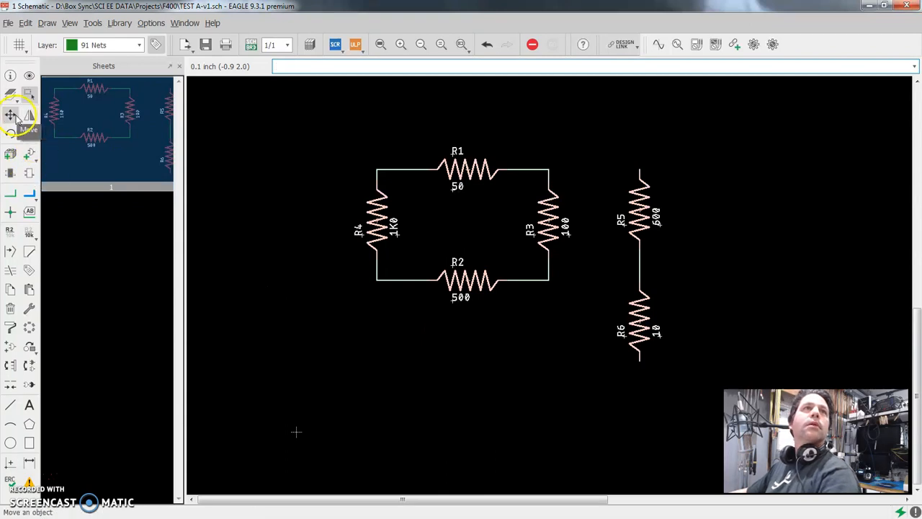
pyautogui.click(103, 186)
pyautogui.click(428, 267)
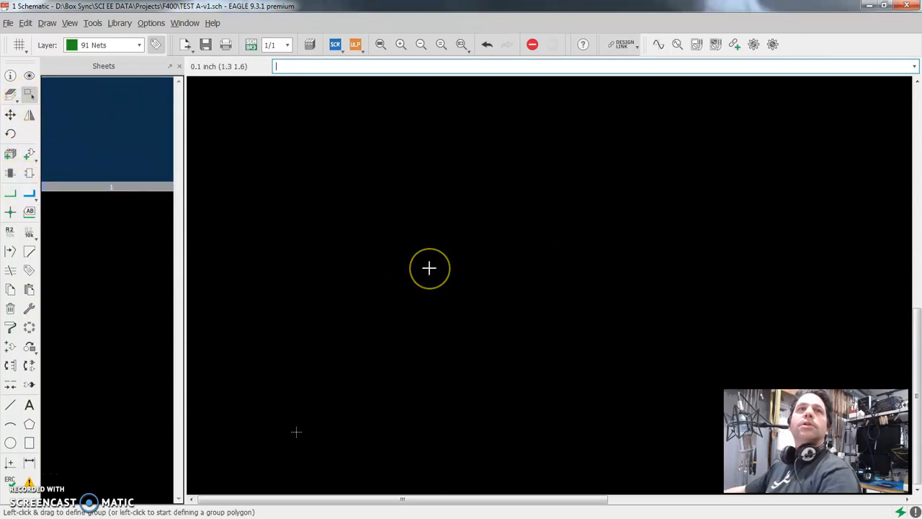
pyautogui.click(479, 262)
pyautogui.click(352, 226)
# Open the Control Panel, view the file types offered for creating a new file, and return to the schematic
pyautogui.click(186, 23)
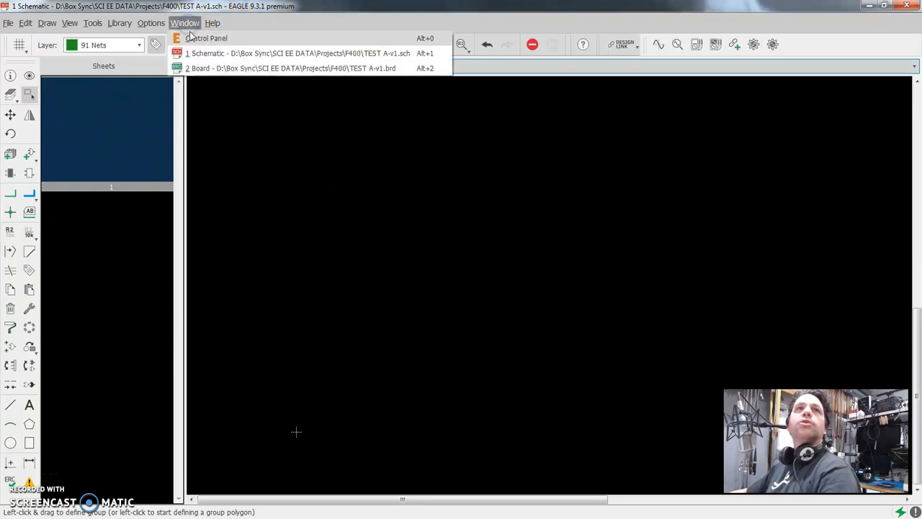
pyautogui.click(194, 40)
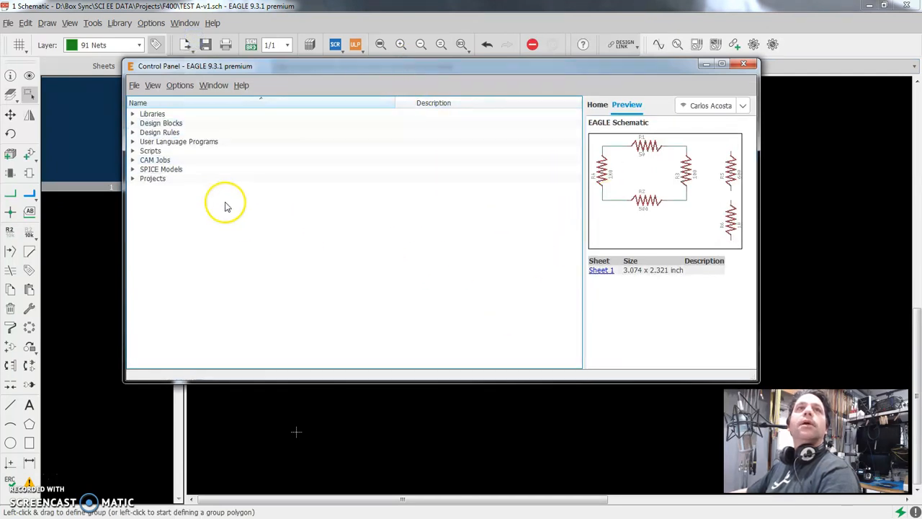
pyautogui.click(134, 85)
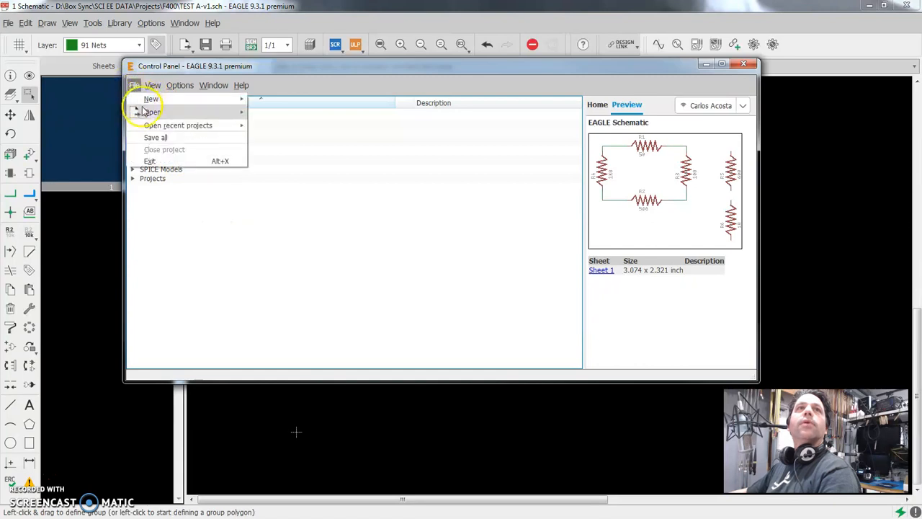
pyautogui.moveTo(149, 100)
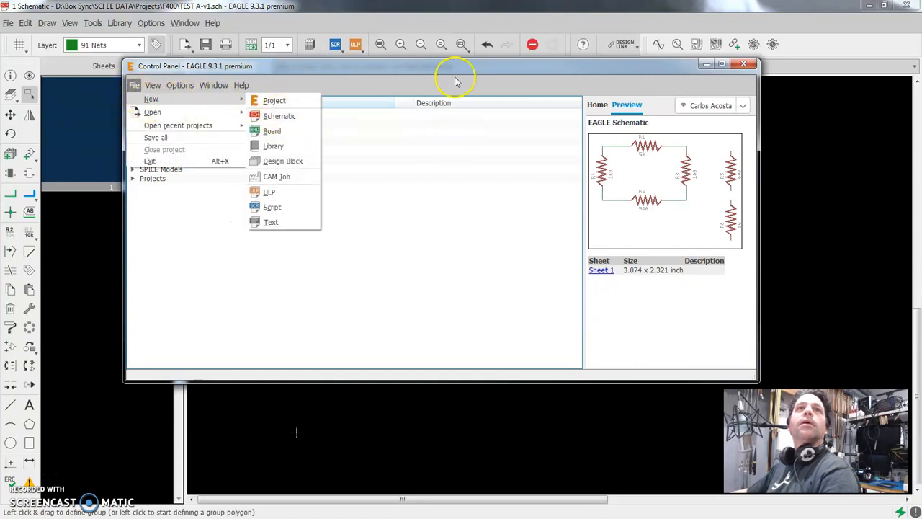
pyautogui.click(449, 412)
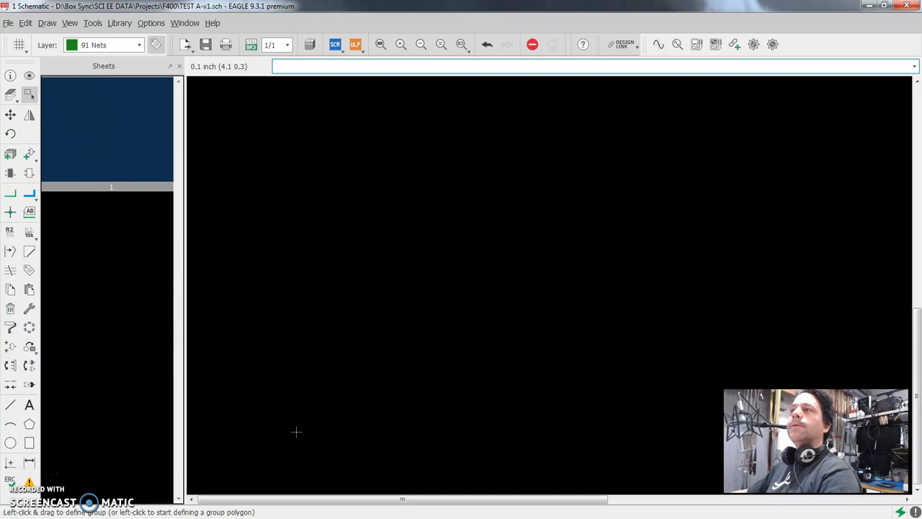
# Bring the F400 project folder window into view to review its files, and return to the schematic's command line
pyautogui.moveTo(921, 166); pyautogui.dragTo(510, 126)
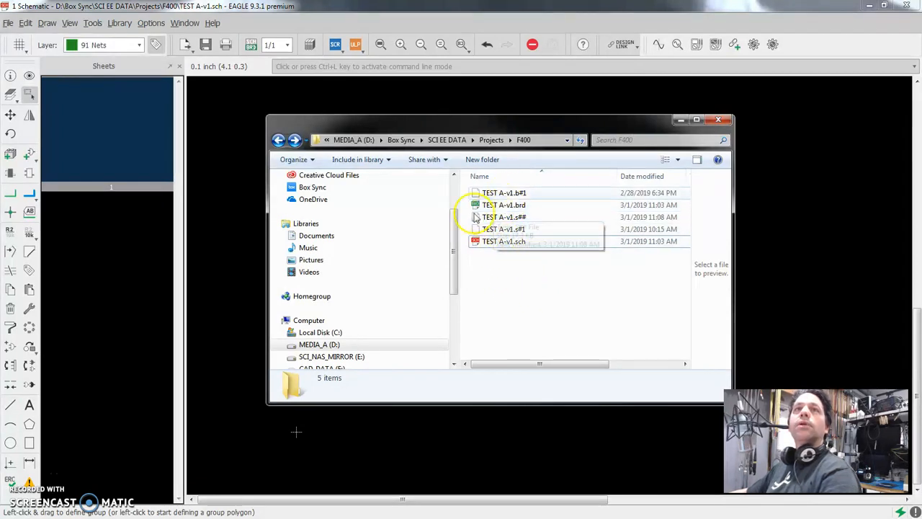
pyautogui.moveTo(490, 128); pyautogui.dragTo(921, 206)
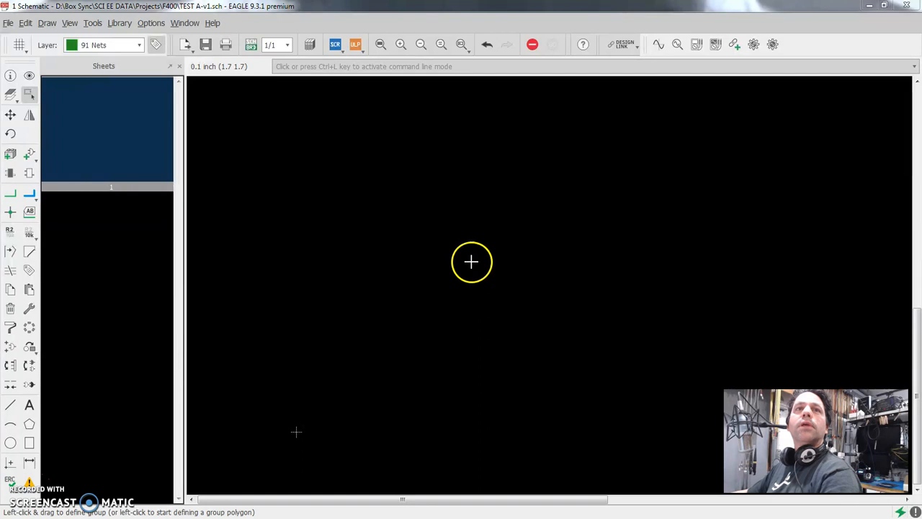
pyautogui.hotkey('ctrl', 'l')
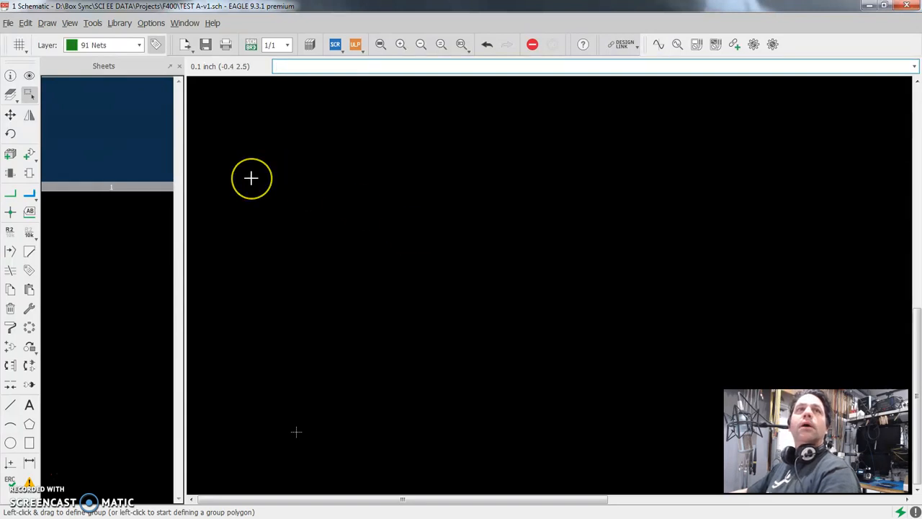
# Open the Grid settings with the grid command and turn the schematic's grid display on
pyautogui.click(19, 45)
pyautogui.click(518, 324)
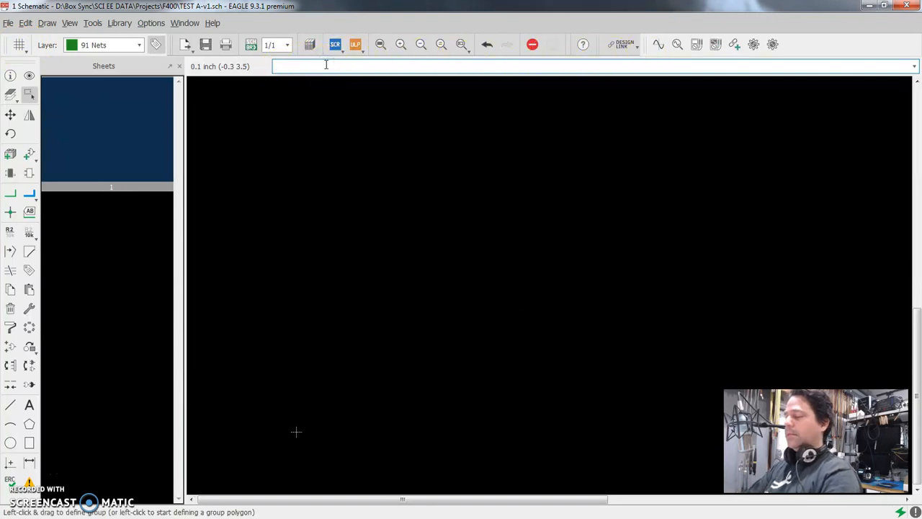
pyautogui.write('grid')
pyautogui.press('Return')
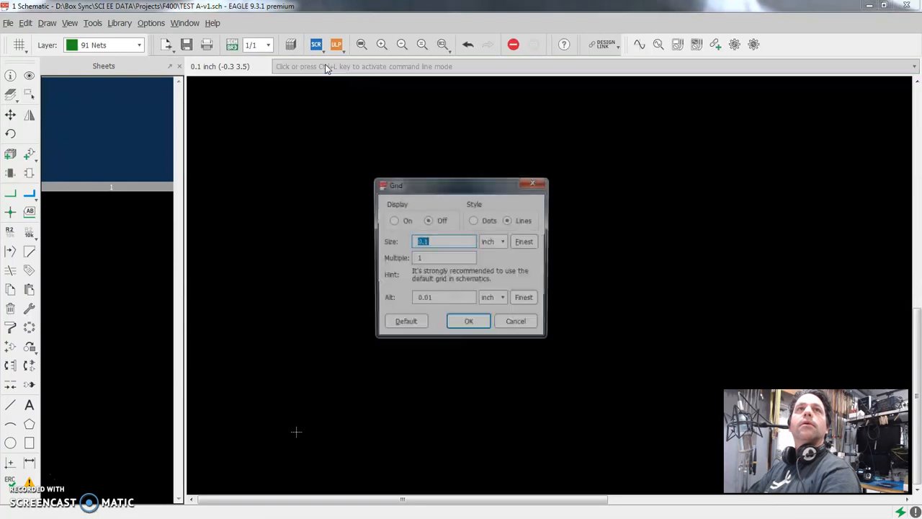
pyautogui.moveTo(436, 184); pyautogui.dragTo(452, 153)
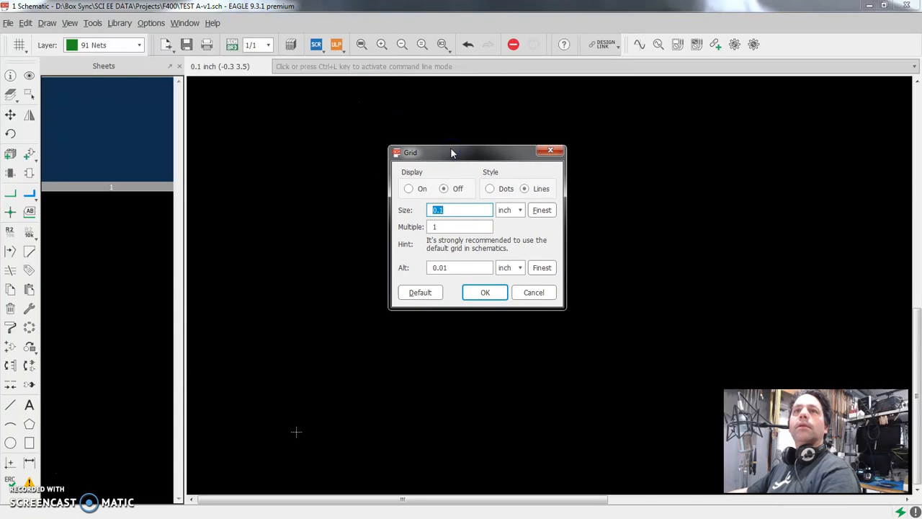
pyautogui.click(456, 191)
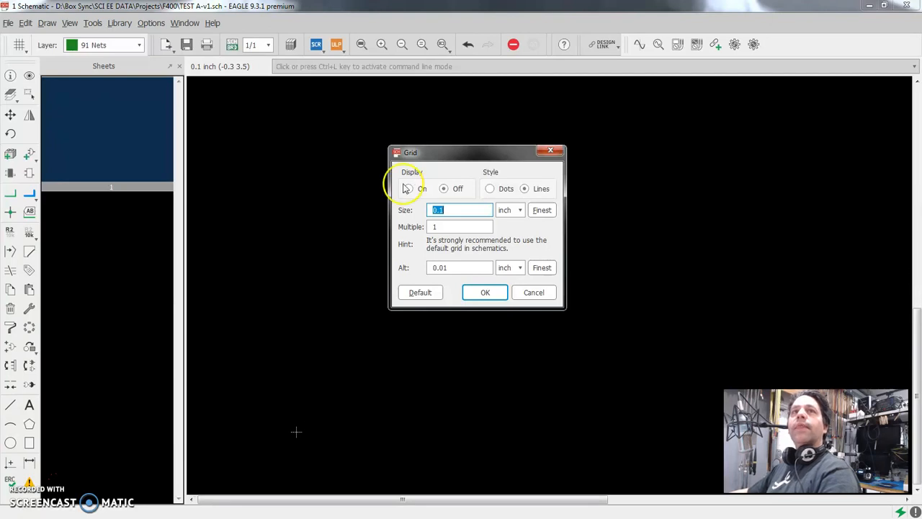
pyautogui.moveTo(460, 153); pyautogui.dragTo(527, 123)
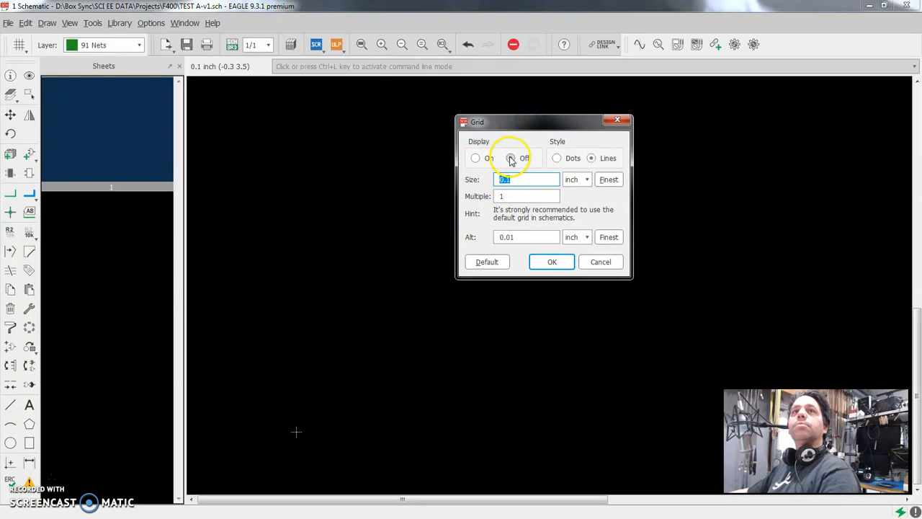
pyautogui.moveTo(516, 183); pyautogui.dragTo(489, 183)
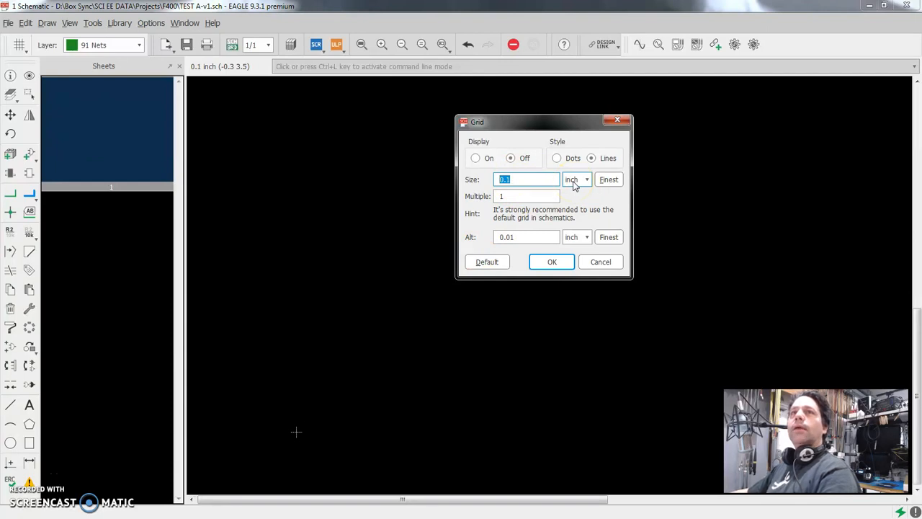
pyautogui.click(517, 181)
pyautogui.click(551, 263)
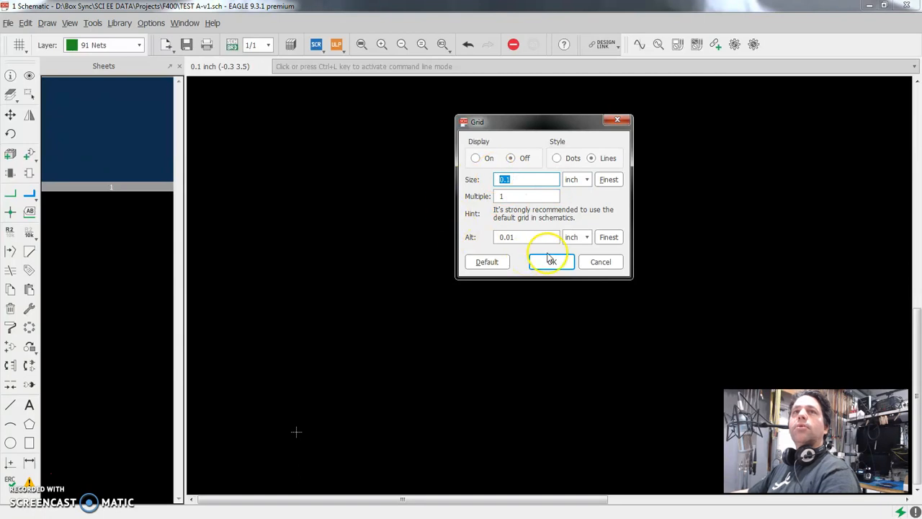
pyautogui.click(494, 240)
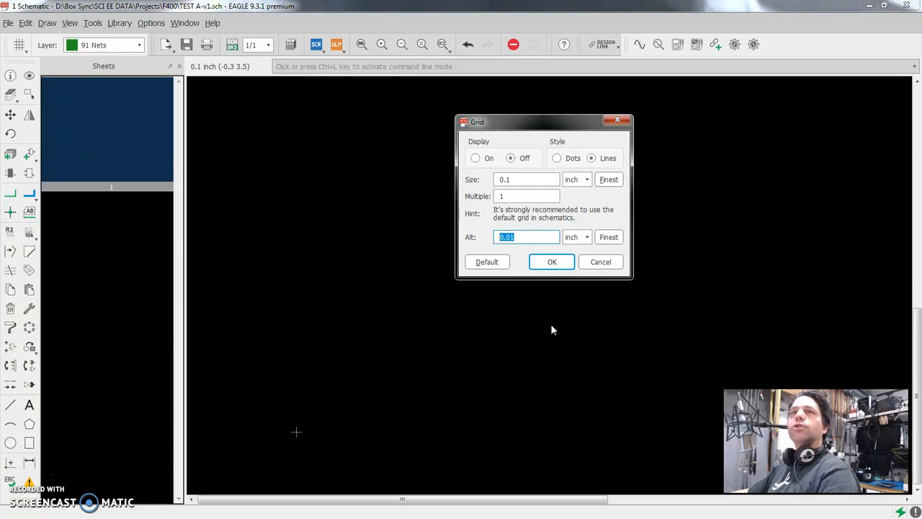
pyautogui.click(475, 158)
pyautogui.click(552, 262)
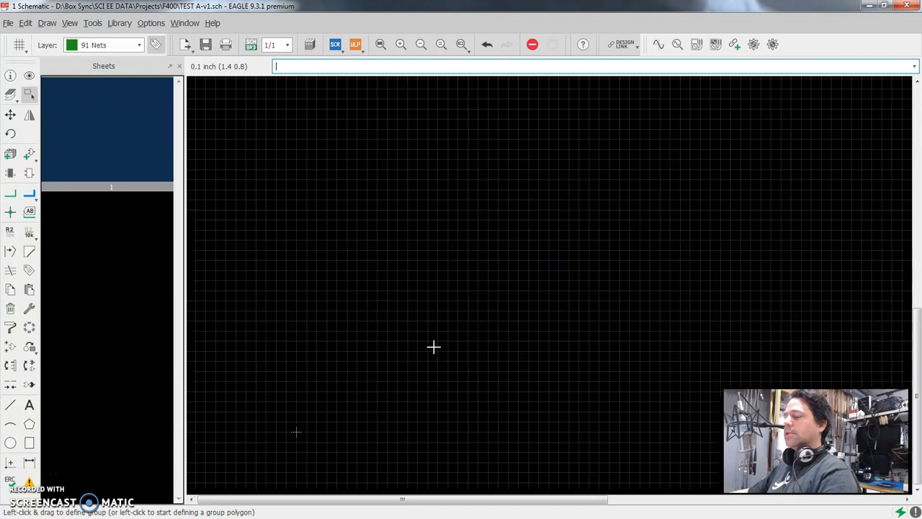
# Toggle the grid display off and back on twice
pyautogui.press('F6')
pyautogui.press('F6')
pyautogui.press('F6')
pyautogui.press('F6')
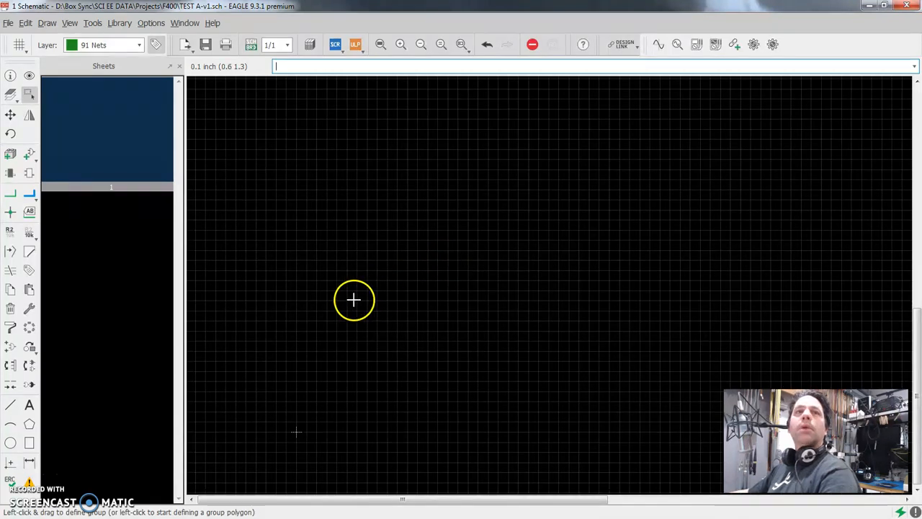
# Search the parts to add for *frame* and select FRAME_A_L, the 8 1/2 x 11 inch landscape frame in the 0-frames library
pyautogui.scroll(-2, 519, 319)
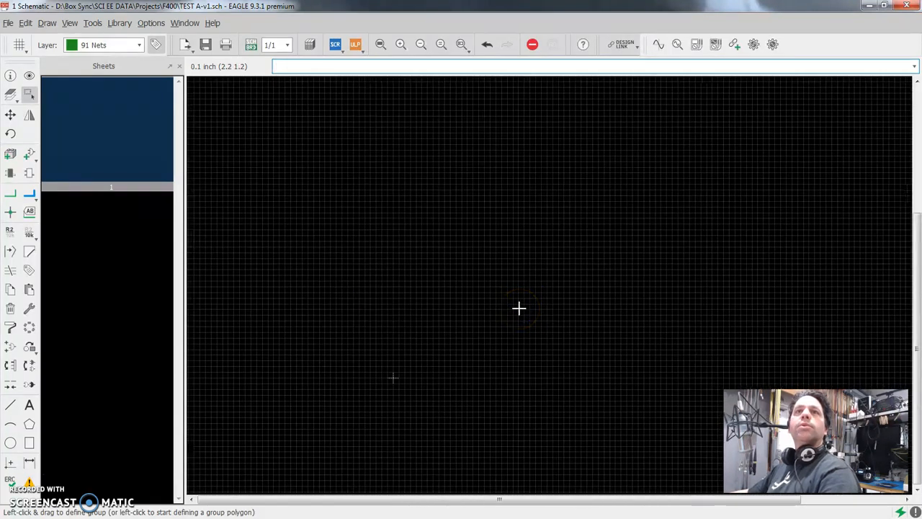
pyautogui.scroll(1, 577, 236)
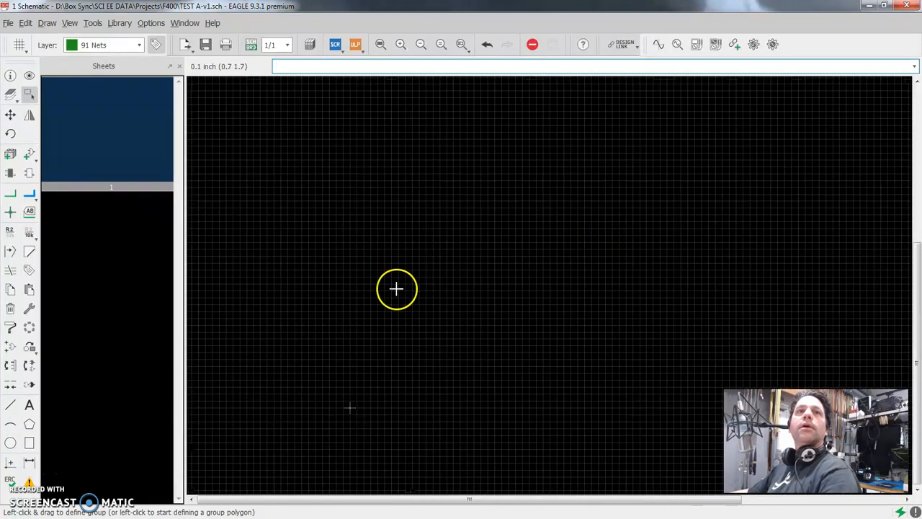
pyautogui.scroll(1, 450, 274)
pyautogui.moveTo(449, 274); pyautogui.dragTo(382, 288, button='middle')
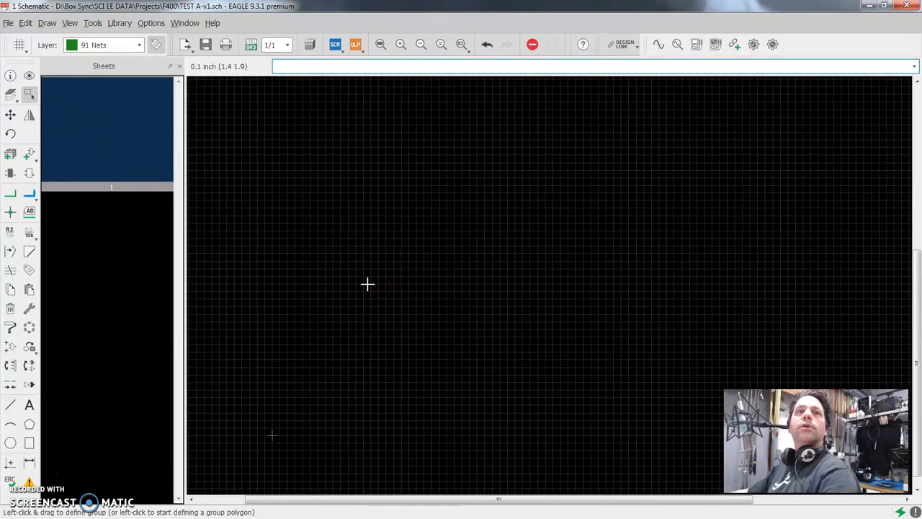
pyautogui.click(29, 156)
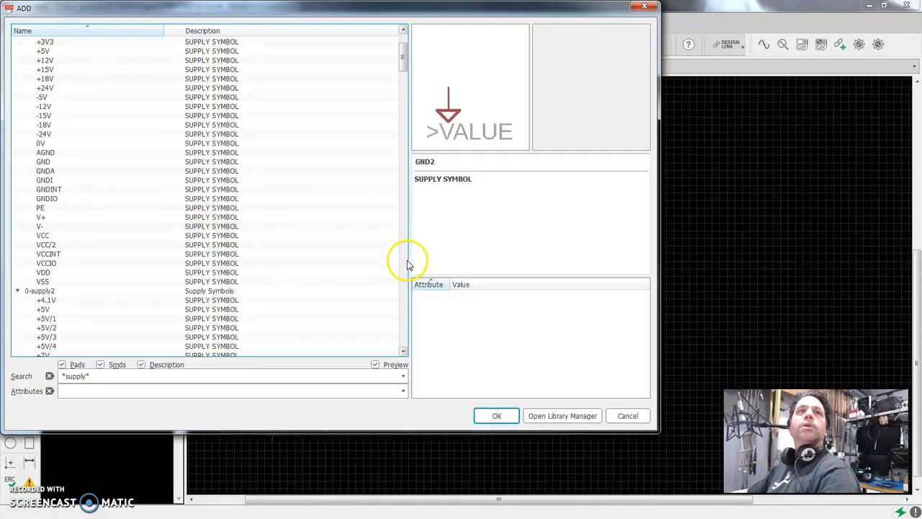
pyautogui.click(72, 380)
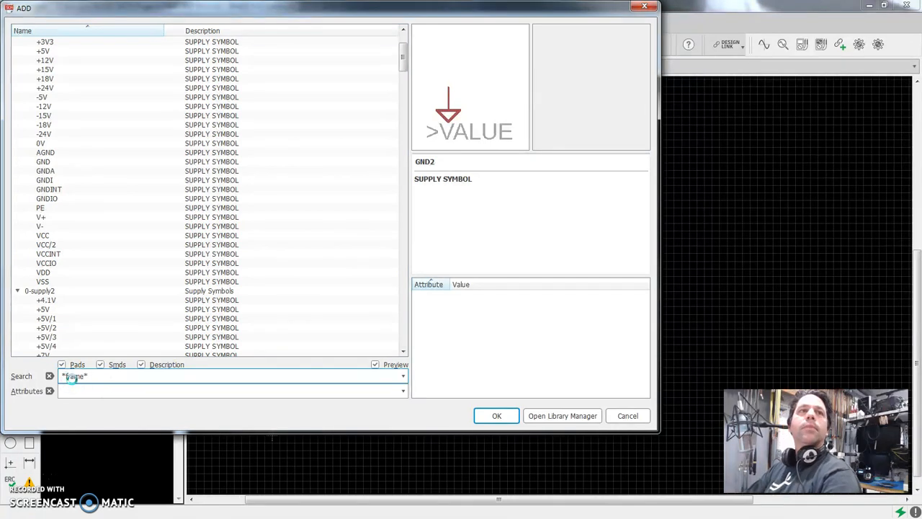
pyautogui.press('Return')
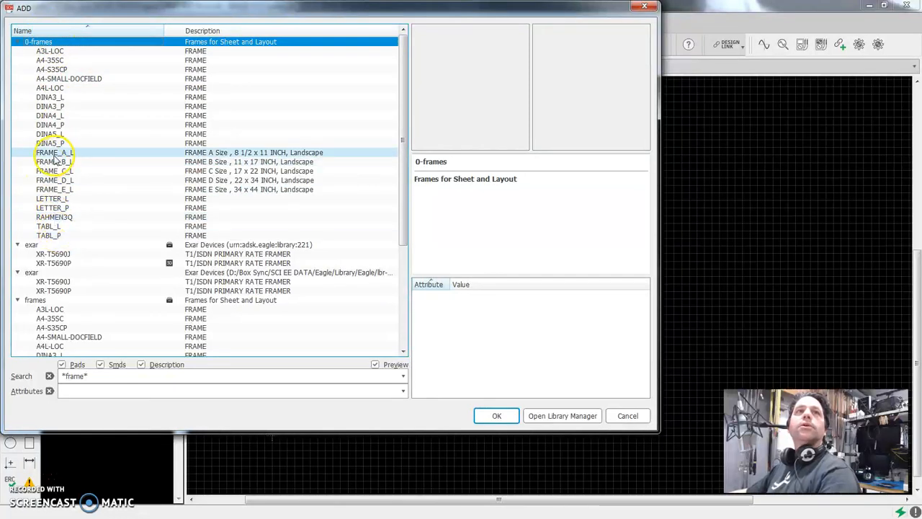
pyautogui.click(225, 155)
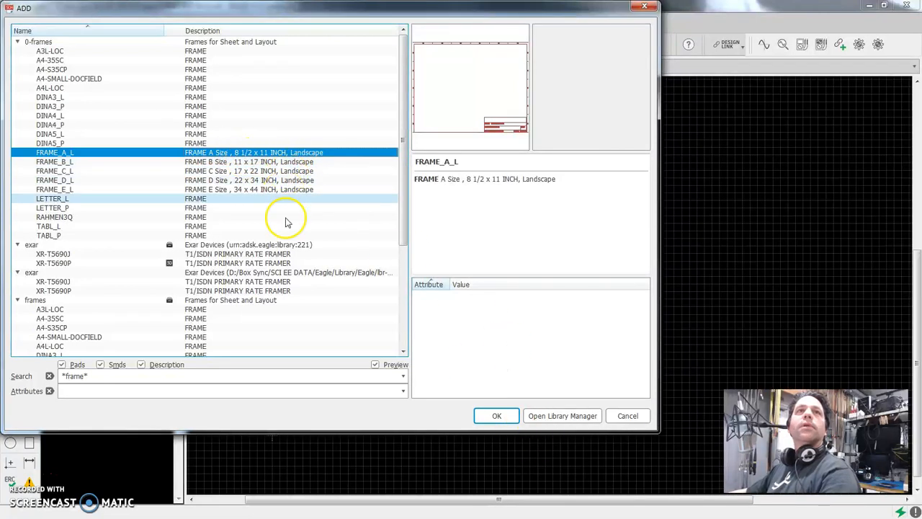
# Place one FRAME_A_L frame with its lower-left corner on the sheet origin and end the Add command
pyautogui.click(496, 415)
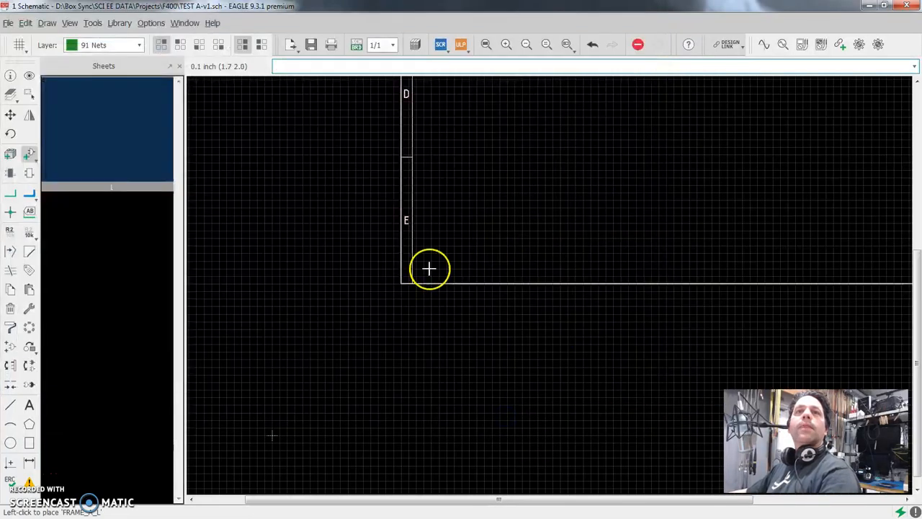
pyautogui.click(275, 428)
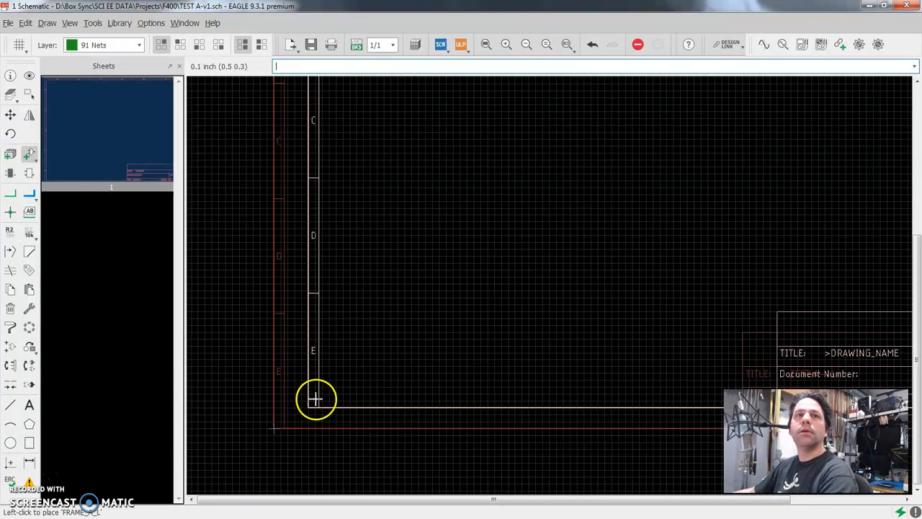
pyautogui.scroll(-3, 388, 350)
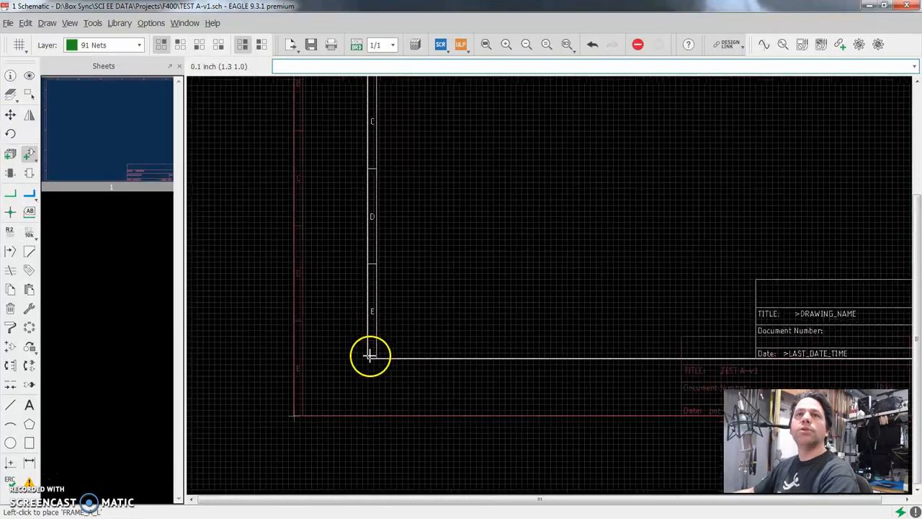
pyautogui.scroll(1, 430, 317)
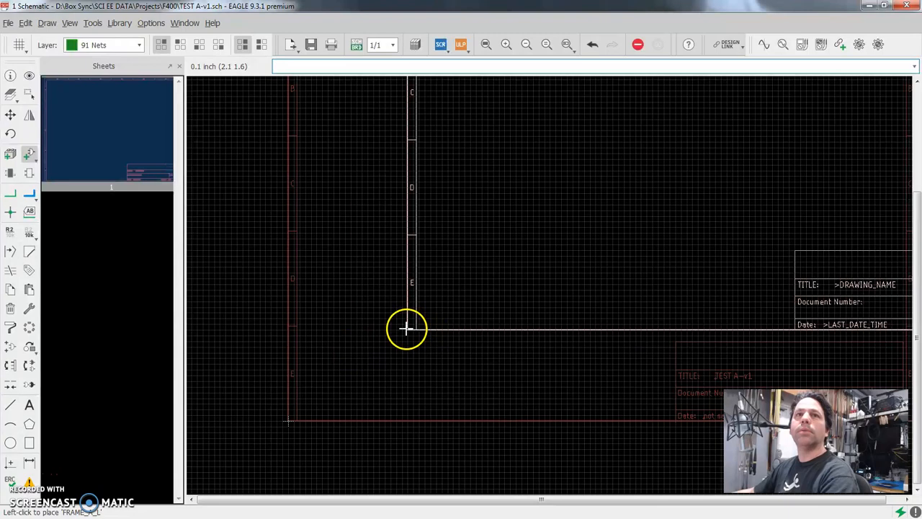
pyautogui.press('Escape')
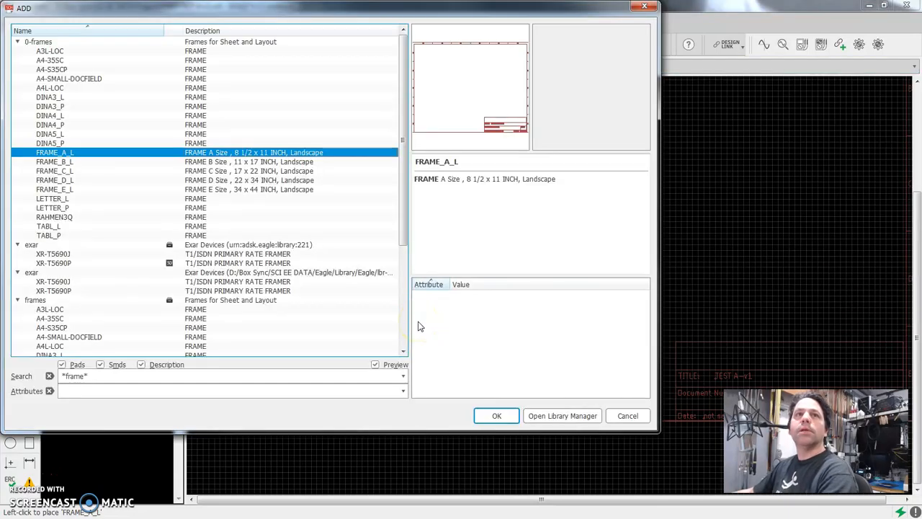
pyautogui.press('Escape')
# Examine the full extent of the placed frame and the title, document number and date fields of its title block
pyautogui.scroll(-2, 454, 310)
pyautogui.scroll(1, 476, 284)
pyautogui.moveTo(476, 284); pyautogui.dragTo(439, 309, button='middle')
pyautogui.scroll(-1, 451, 356)
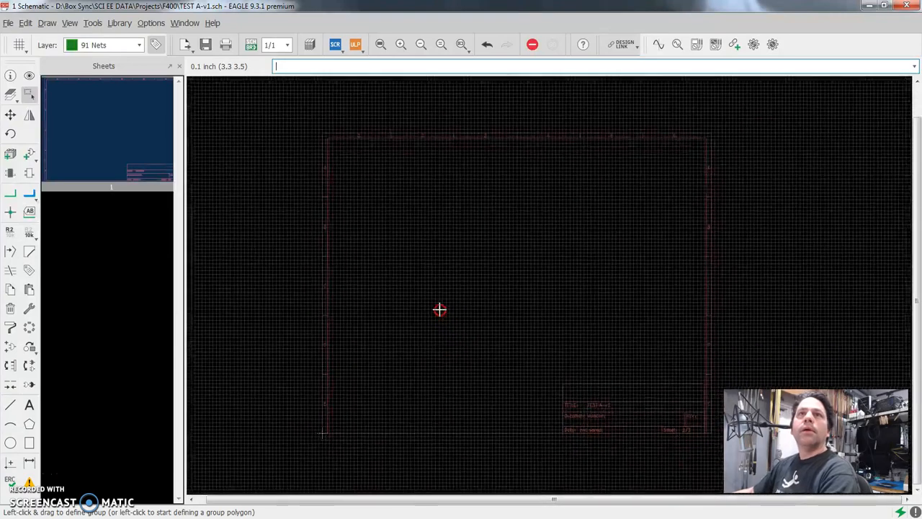
pyautogui.scroll(5, 605, 425)
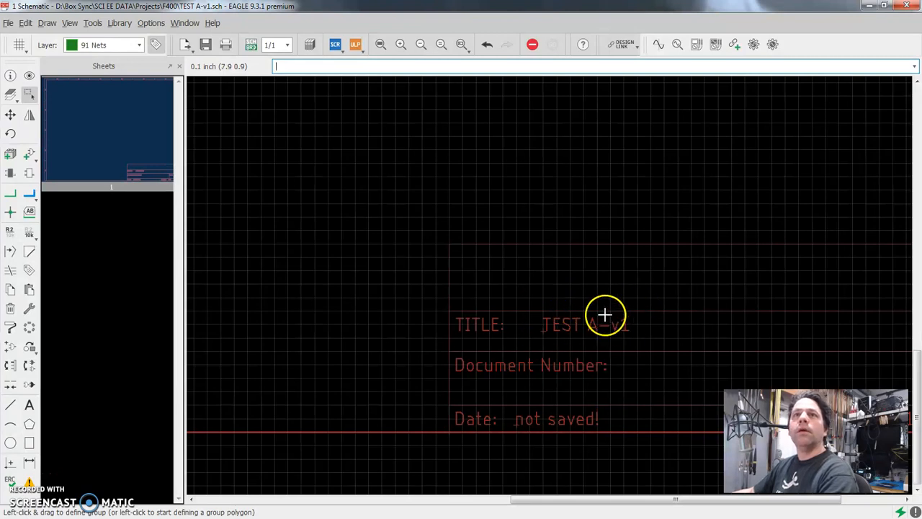
# Save the TEST A-v1 schematic with its new frame and close the schematic window
pyautogui.scroll(-1, 612, 339)
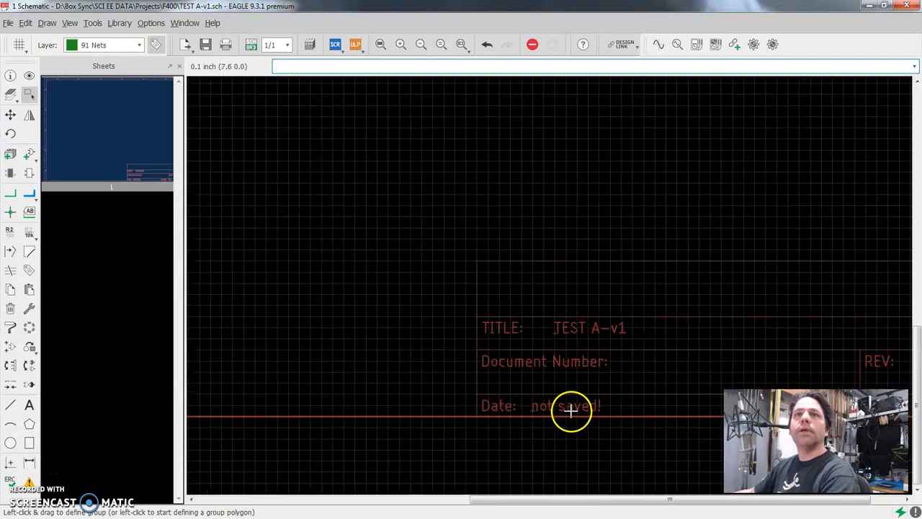
pyautogui.click(367, 330)
pyautogui.hotkey('ctrl', 's')
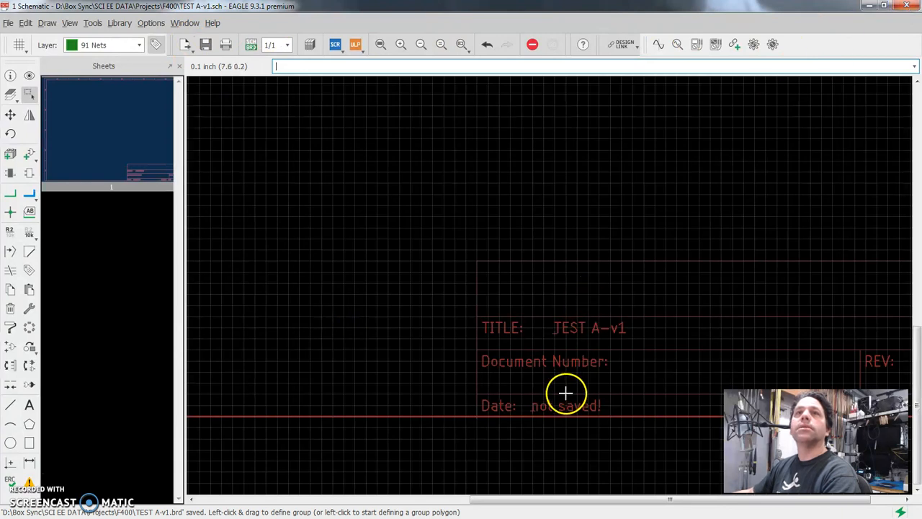
pyautogui.click(906, 6)
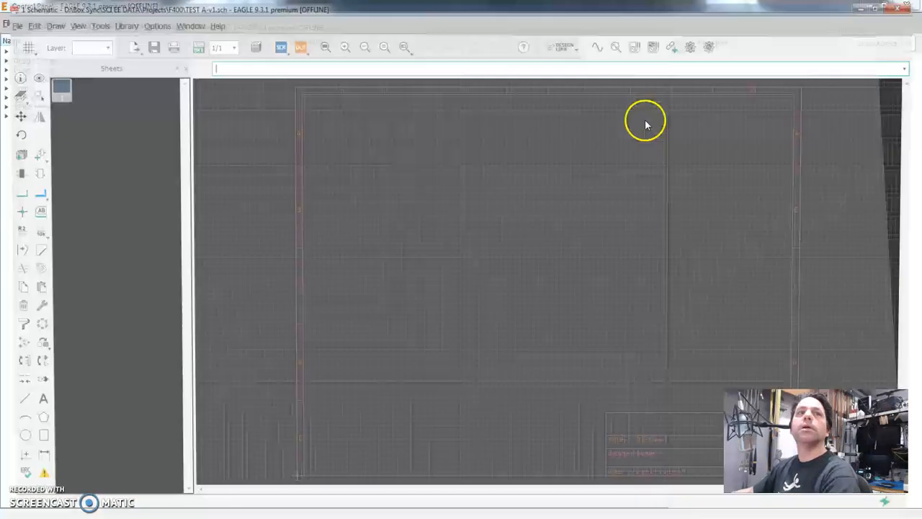
# Examine the date field in the title block of the reopened schematic and the frame's full extent
pyautogui.scroll(2, 553, 435)
pyautogui.scroll(2, 430, 293)
pyautogui.scroll(3, 587, 366)
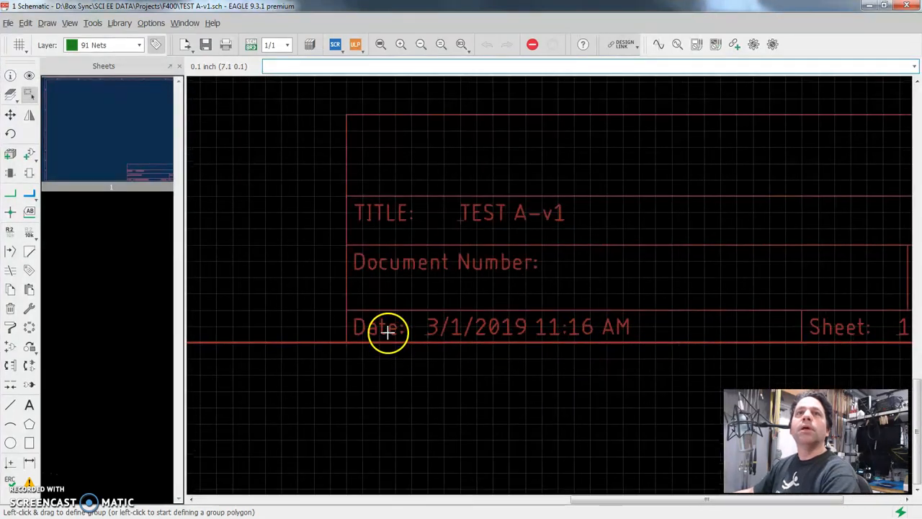
pyautogui.scroll(-2, 560, 342)
pyautogui.scroll(-1, 521, 319)
pyautogui.scroll(-2, 367, 251)
pyautogui.scroll(-2, 731, 362)
pyautogui.scroll(-3, 390, 300)
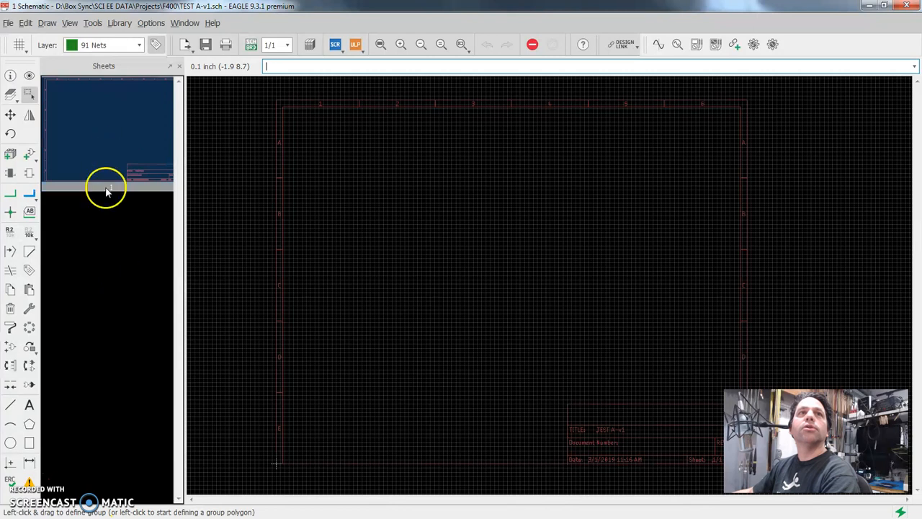
# Add a second sheet to the schematic
pyautogui.rightClick(88, 268)
pyautogui.click(107, 268)
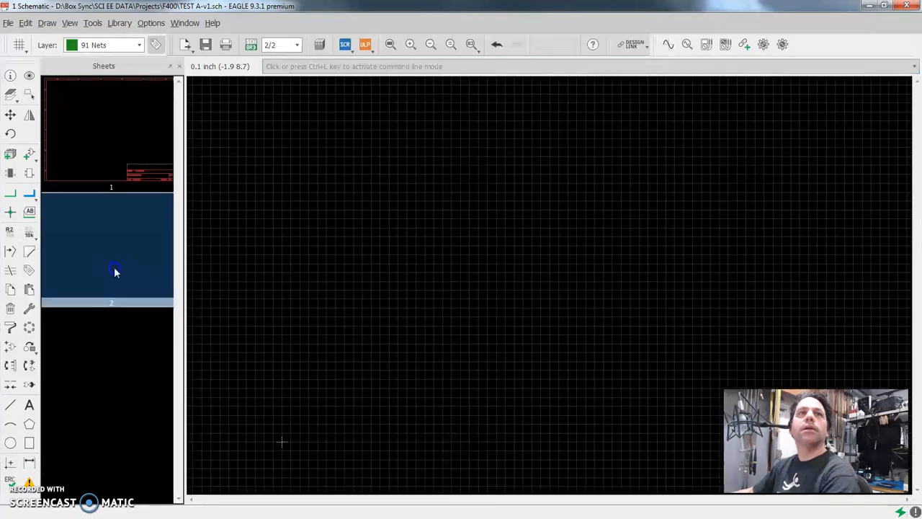
pyautogui.scroll(-1, 323, 324)
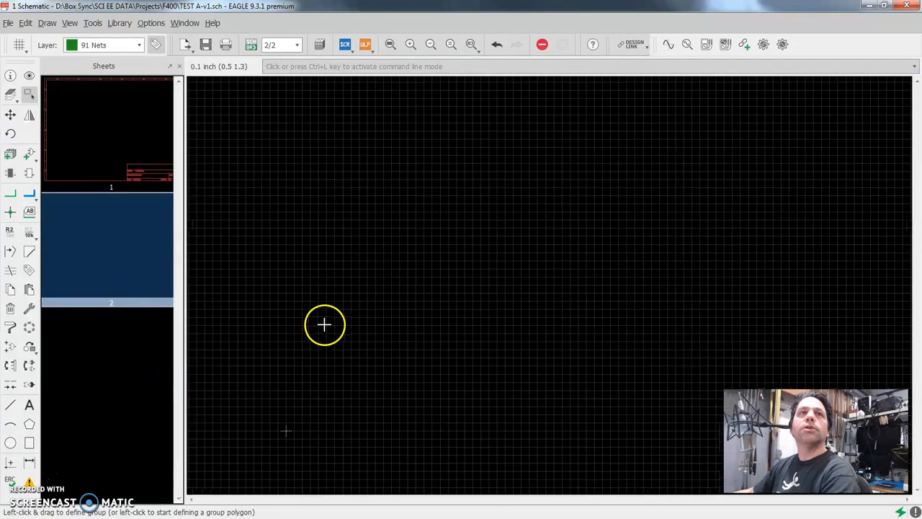
pyautogui.scroll(-1, 324, 328)
pyautogui.scroll(1, 323, 327)
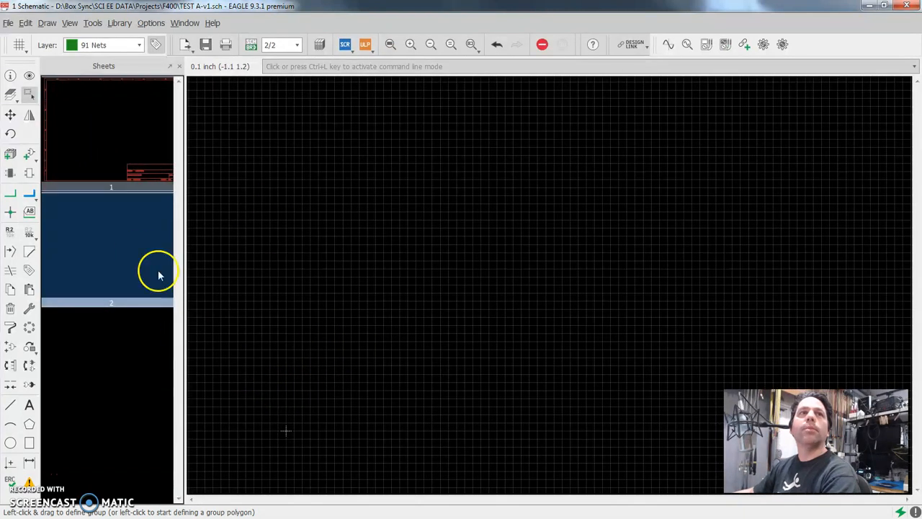
# Search the parts to add for *frames* and cancel adding a part
pyautogui.click(28, 160)
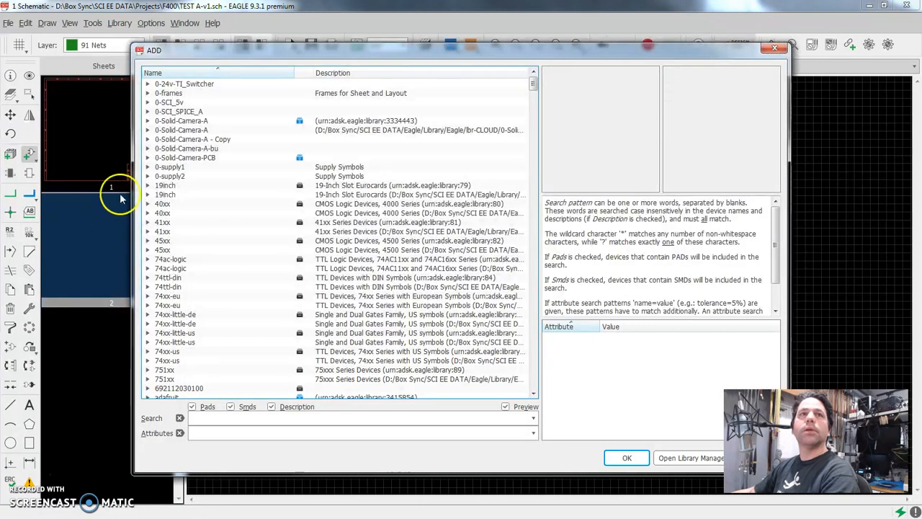
pyautogui.click(208, 421)
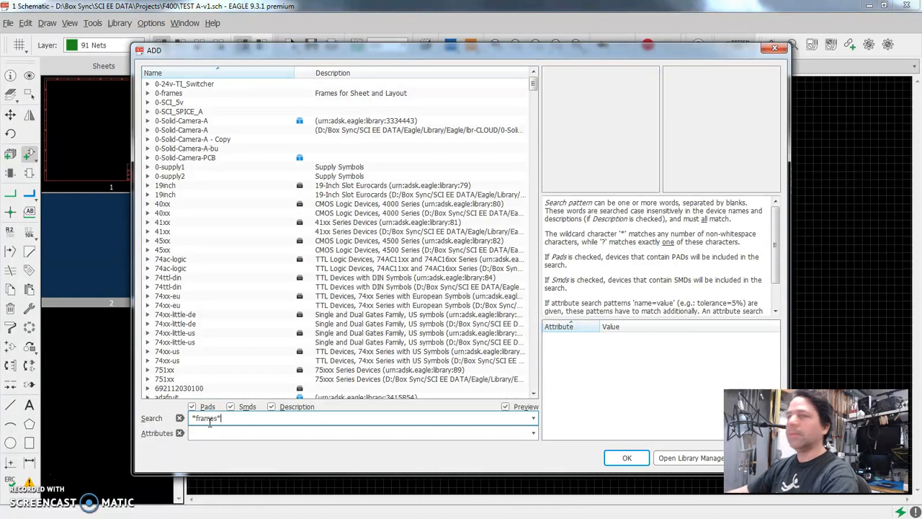
pyautogui.press('Return')
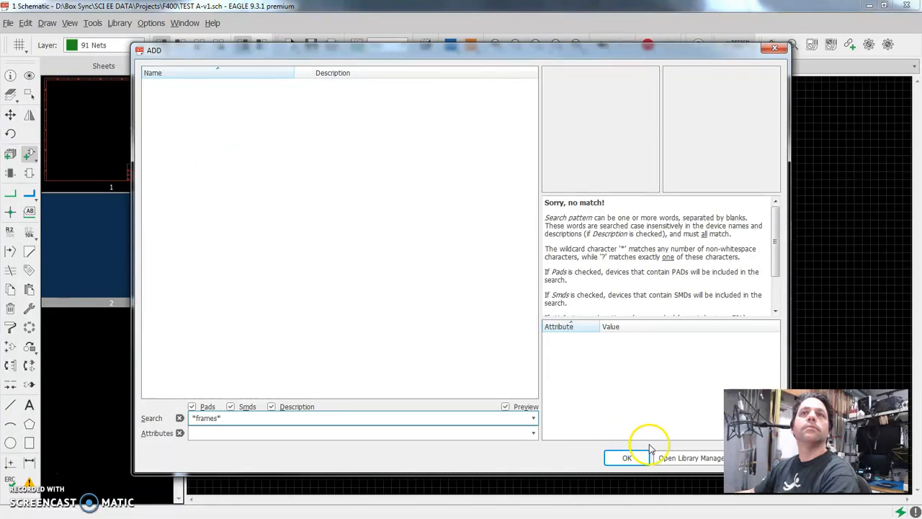
pyautogui.click(775, 48)
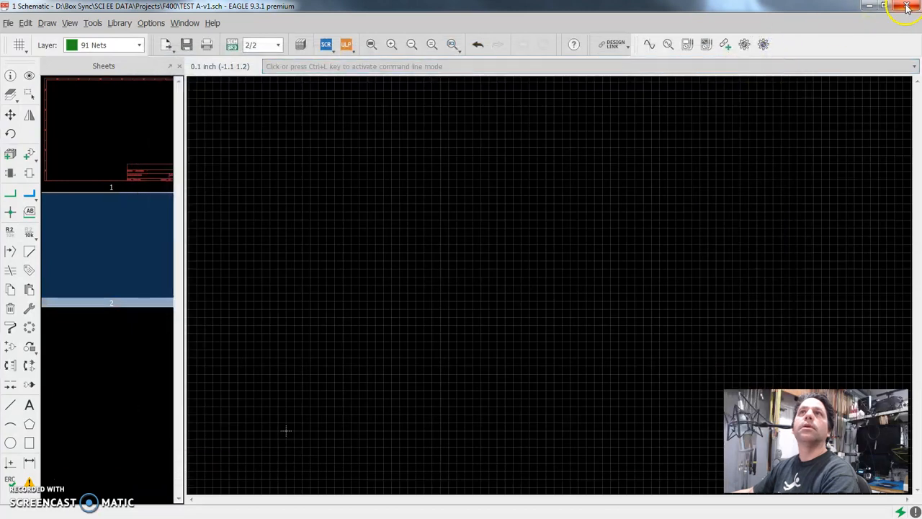
# Close the schematic without saving the added sheet and reopen TEST A-v1.sch from the F400 project folder
pyautogui.click(908, 5)
pyautogui.click(518, 287)
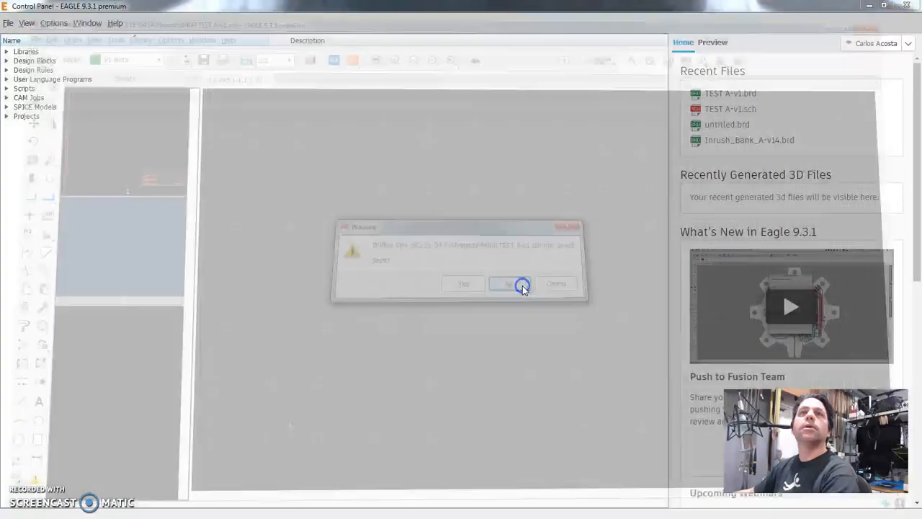
pyautogui.click(5, 116)
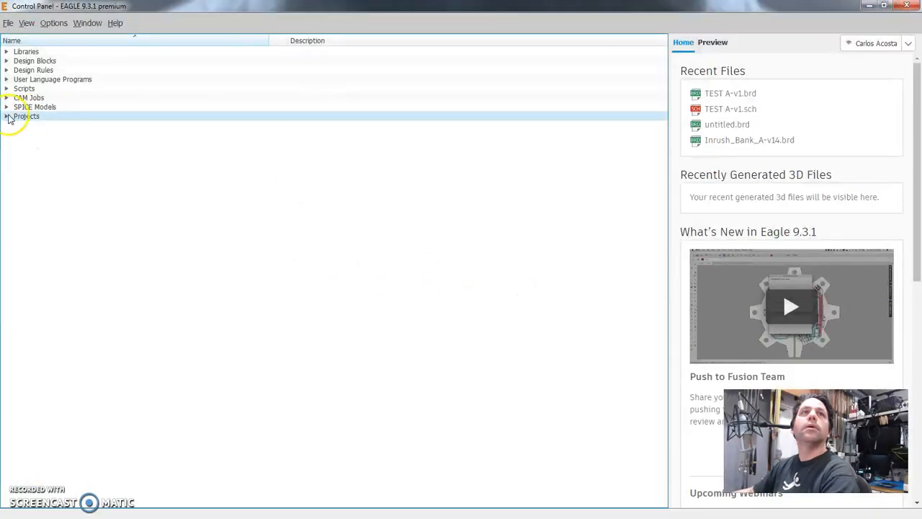
pyautogui.click(13, 127)
pyautogui.click(17, 126)
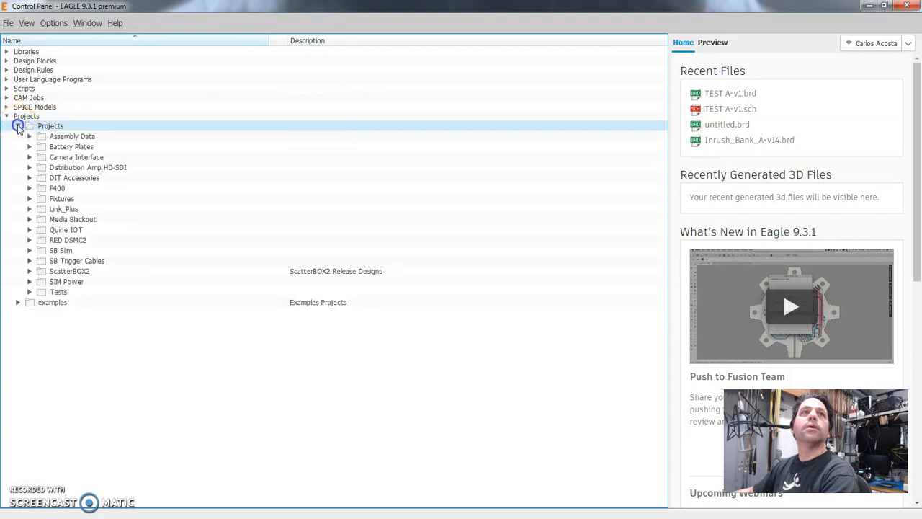
pyautogui.click(57, 188)
pyautogui.click(29, 188)
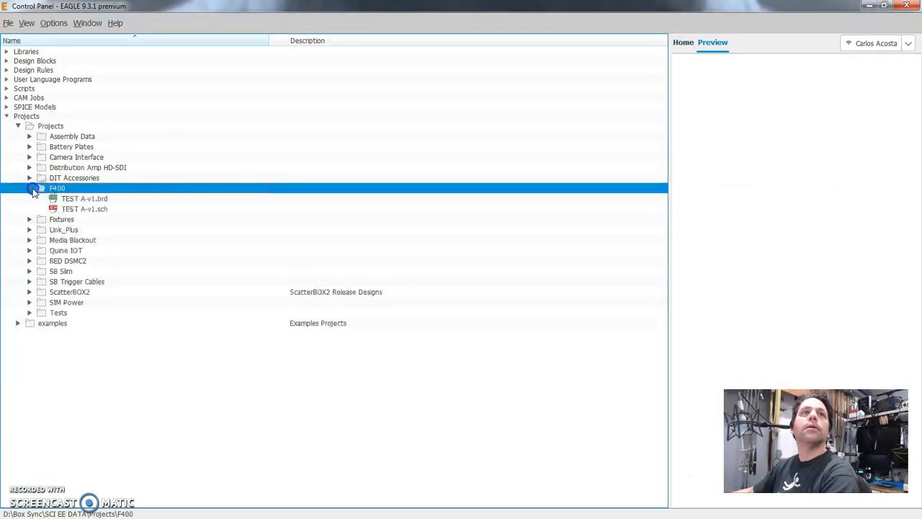
pyautogui.doubleClick(79, 209)
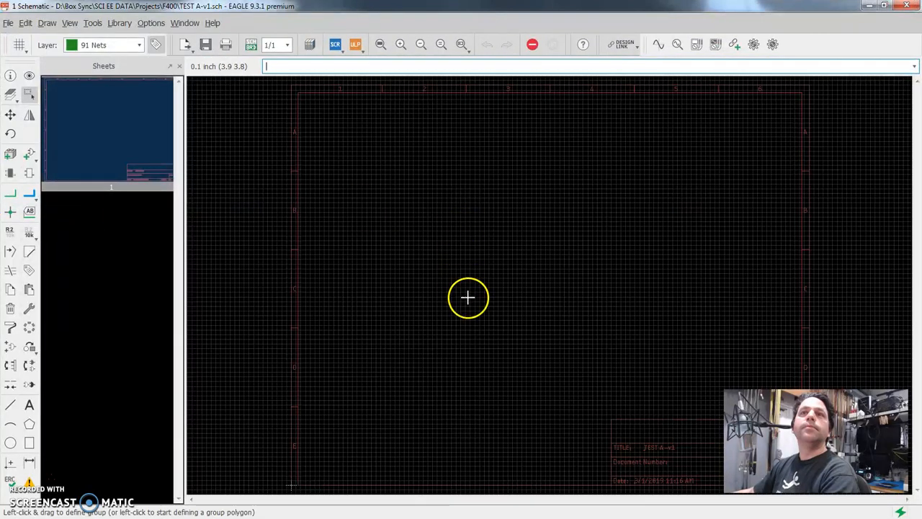
pyautogui.scroll(-1, 485, 305)
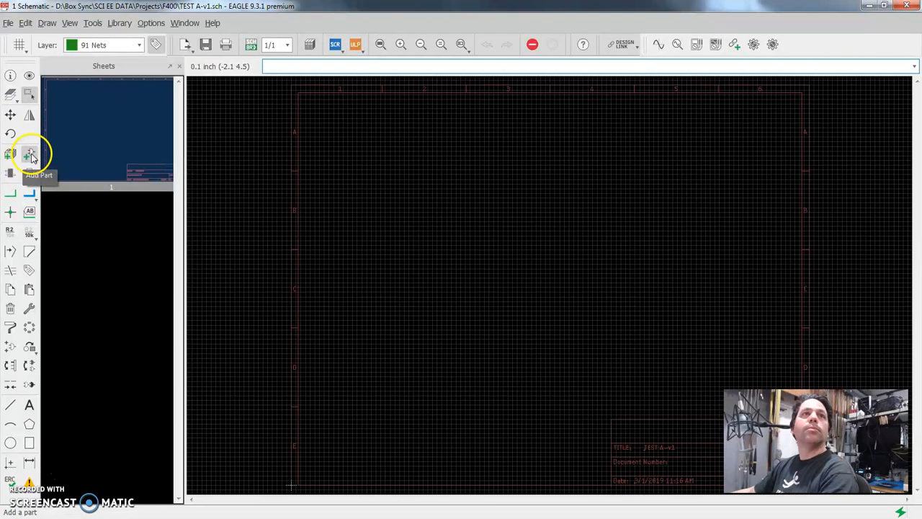
pyautogui.click(29, 95)
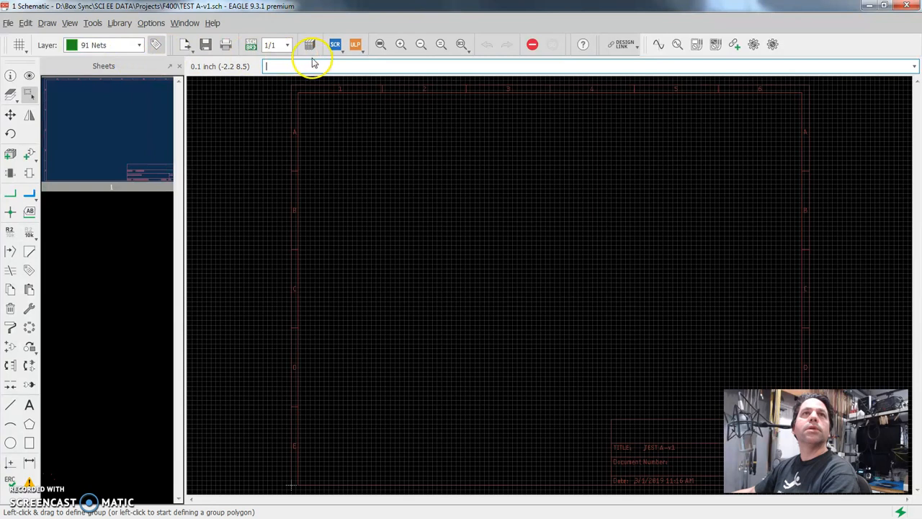
pyautogui.click(10, 193)
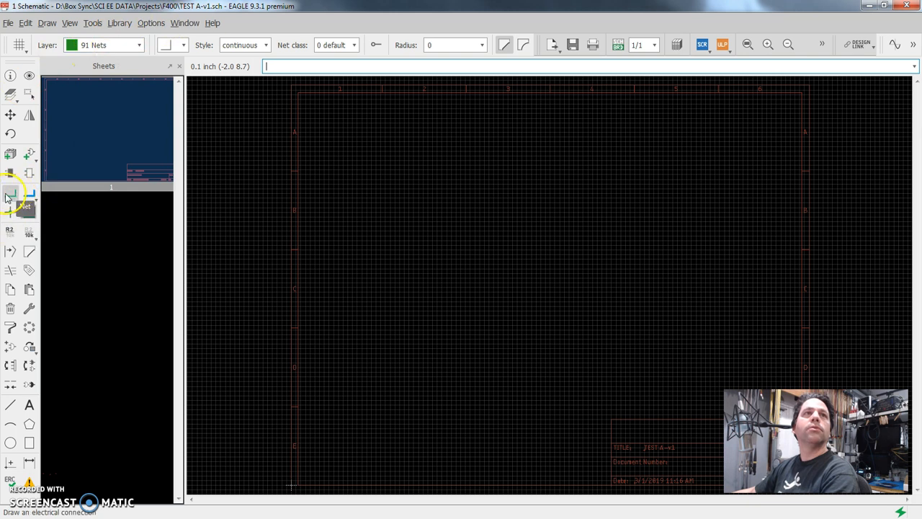
pyautogui.click(30, 116)
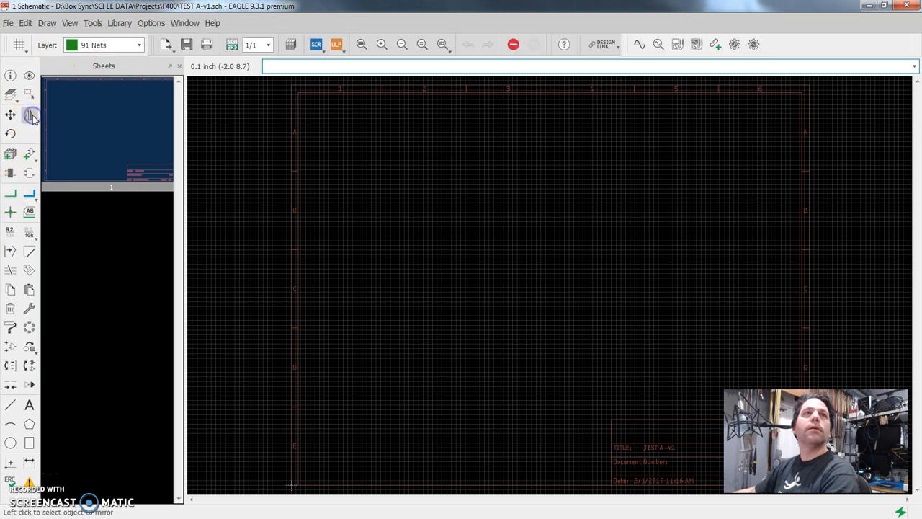
pyautogui.click(29, 405)
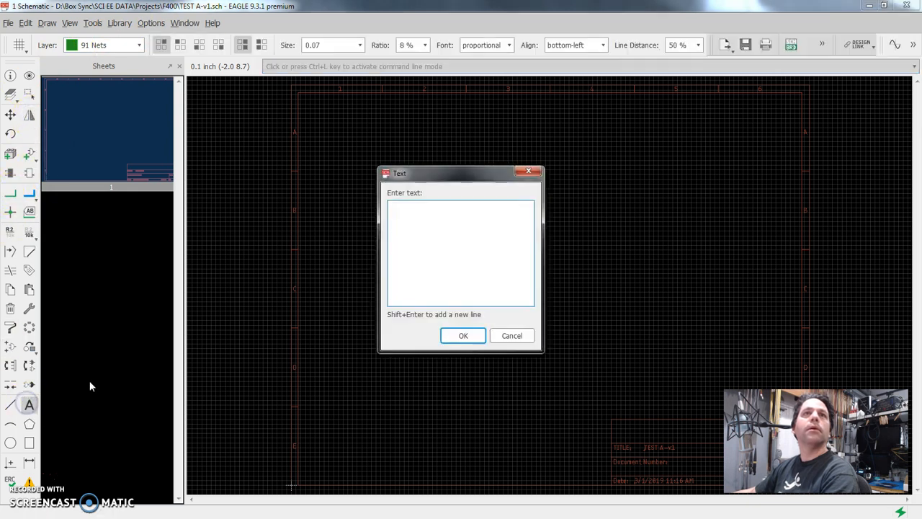
pyautogui.click(512, 336)
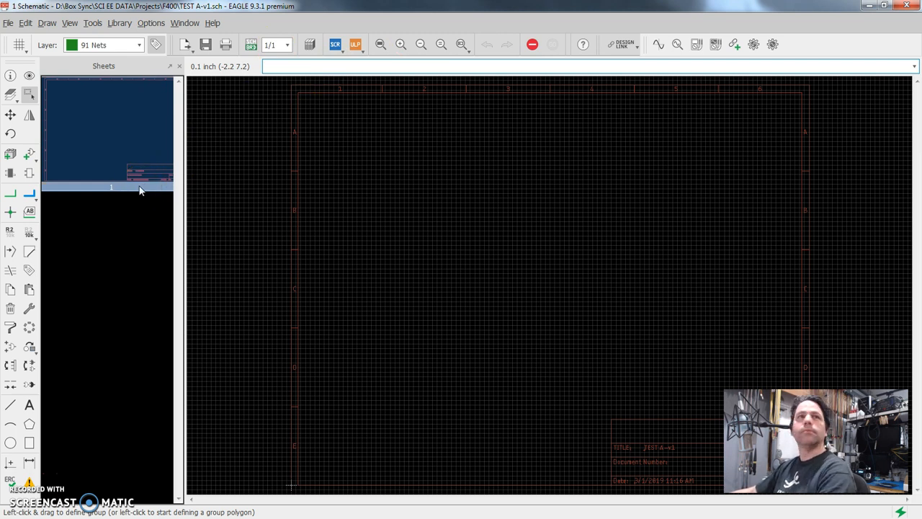
# Search the parts to add for *switch* and place the TL330 tactile switch from the 0-Solid-Camera-A library inside the frame
pyautogui.click(30, 156)
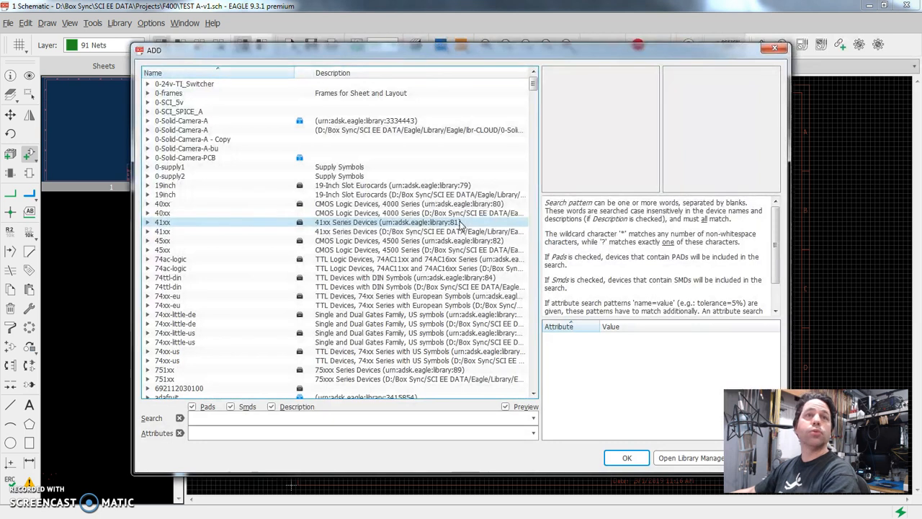
pyautogui.click(220, 418)
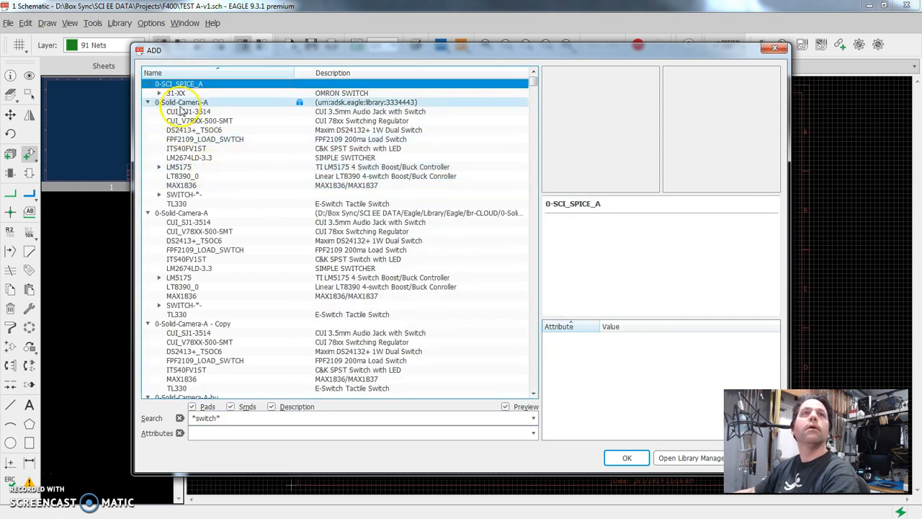
pyautogui.click(179, 204)
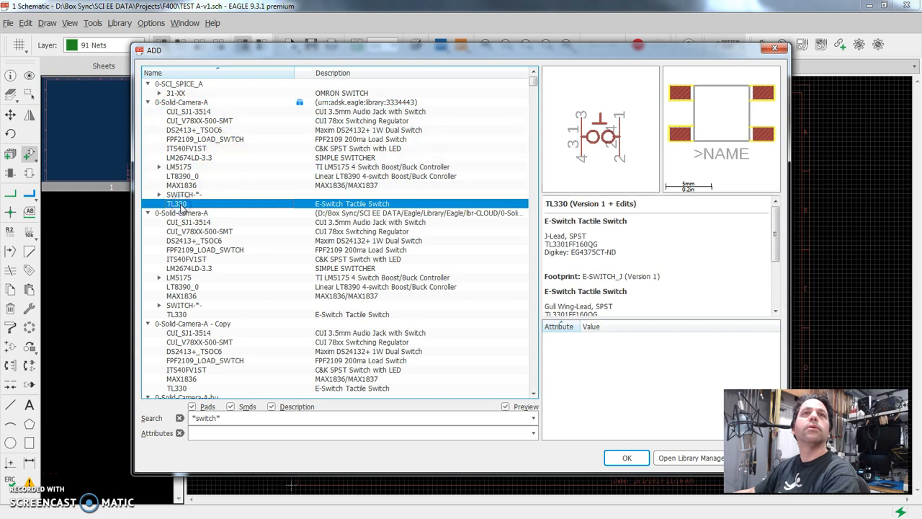
pyautogui.click(624, 458)
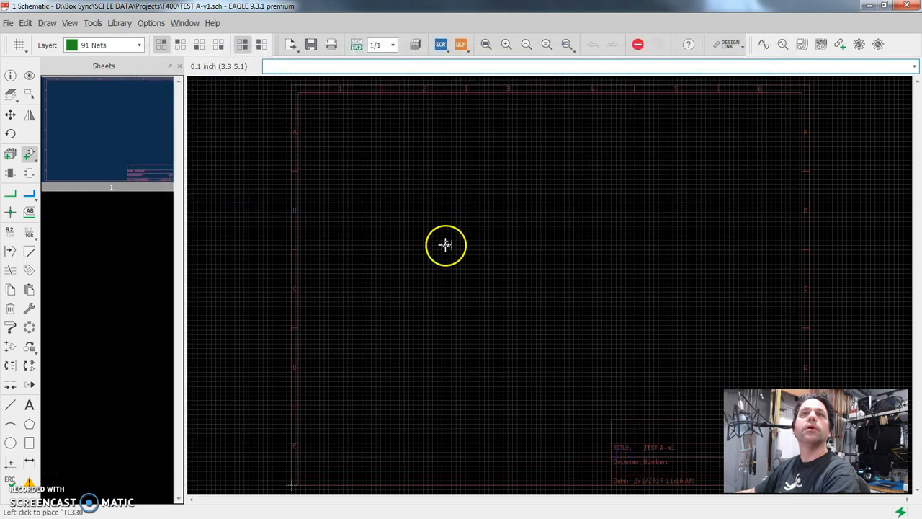
pyautogui.scroll(4, 414, 292)
pyautogui.scroll(-2, 413, 292)
pyautogui.click(413, 290)
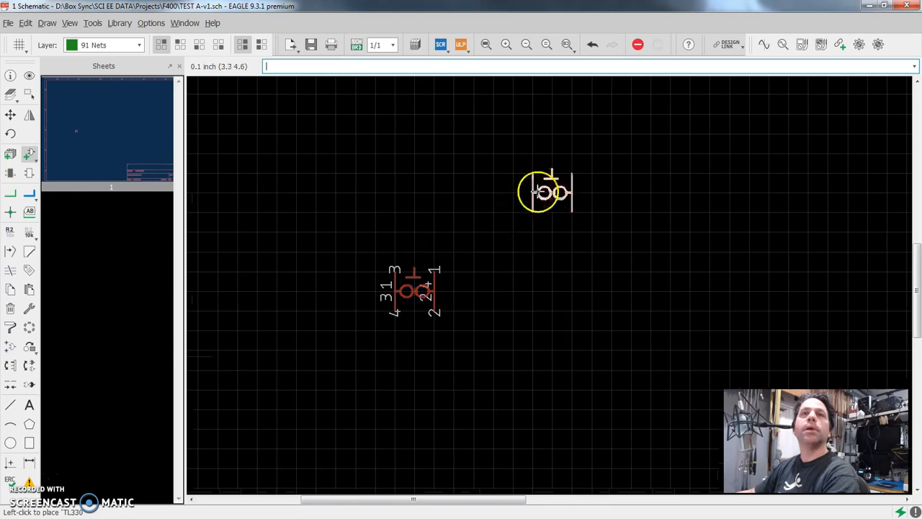
# Try placing three more TL330 switches around the first one, end the Add command and undo the extra placements
pyautogui.click(432, 191)
pyautogui.click(669, 309)
pyautogui.click(532, 408)
pyautogui.press('Escape')
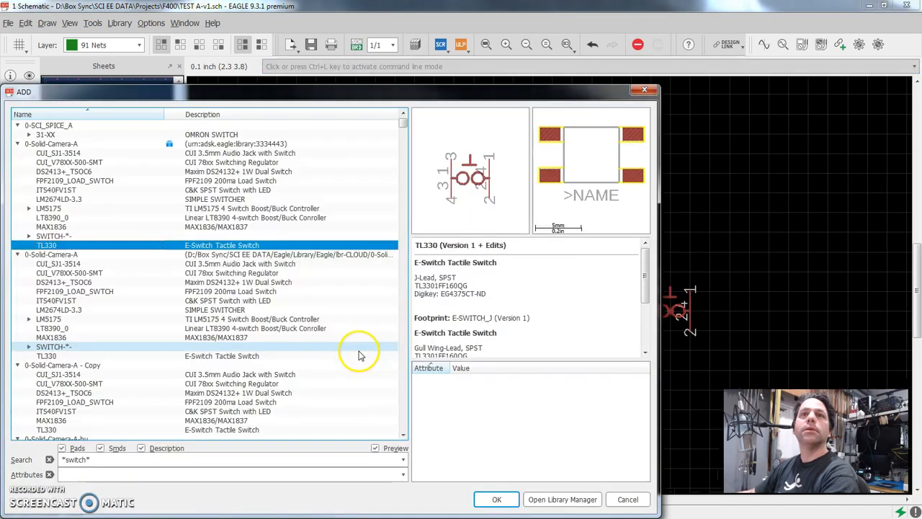
pyautogui.press('Escape')
pyautogui.hotkey('ctrl', 'z')
pyautogui.hotkey('ctrl', 'z')
pyautogui.hotkey('ctrl', 'z')
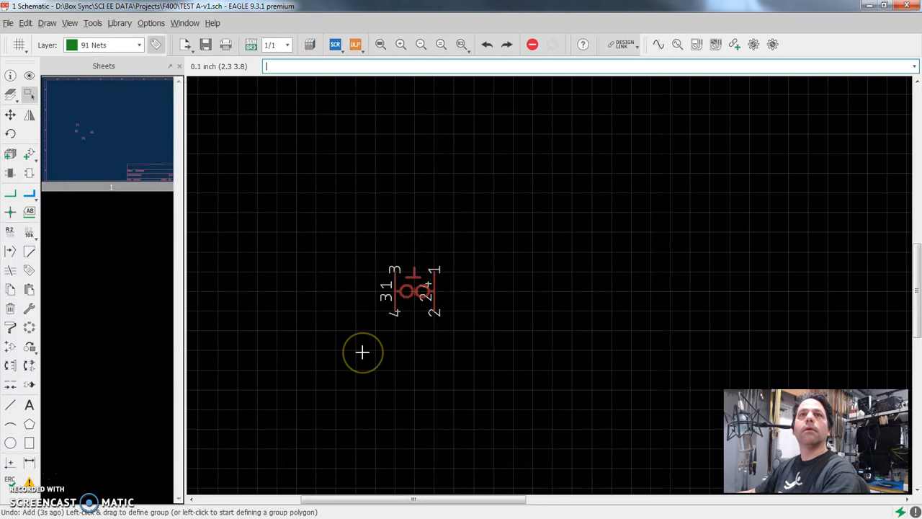
# Move the TL330 switch slightly up and to the left, rotating it 90° counterclockwise so its plunger faces left
pyautogui.scroll(-2, 387, 331)
pyautogui.scroll(3, 396, 306)
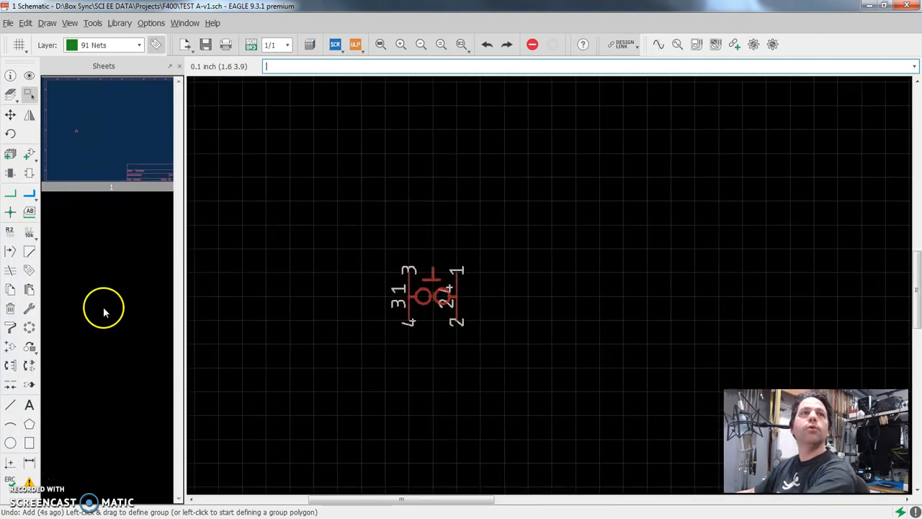
pyautogui.click(10, 114)
pyautogui.click(440, 297)
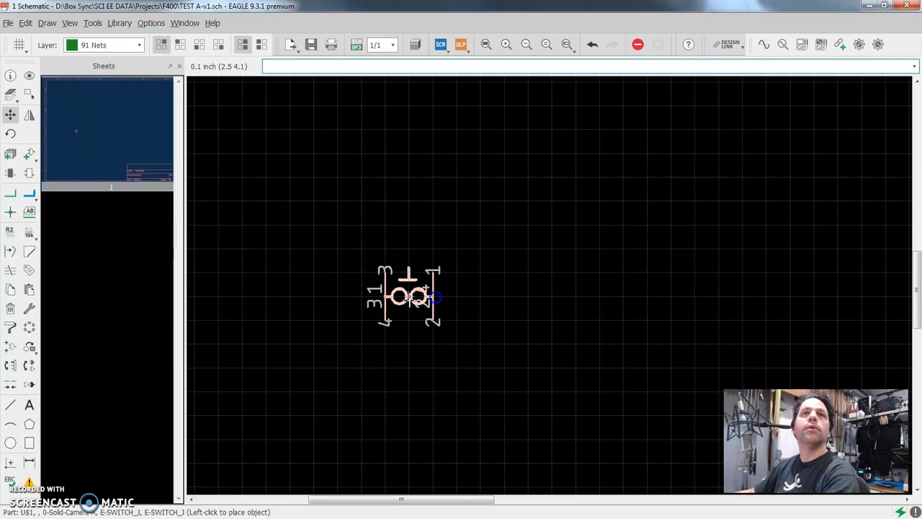
pyautogui.rightClick(419, 284)
pyautogui.rightClick(419, 284)
pyautogui.rightClick(419, 285)
pyautogui.rightClick(419, 285)
pyautogui.rightClick(419, 285)
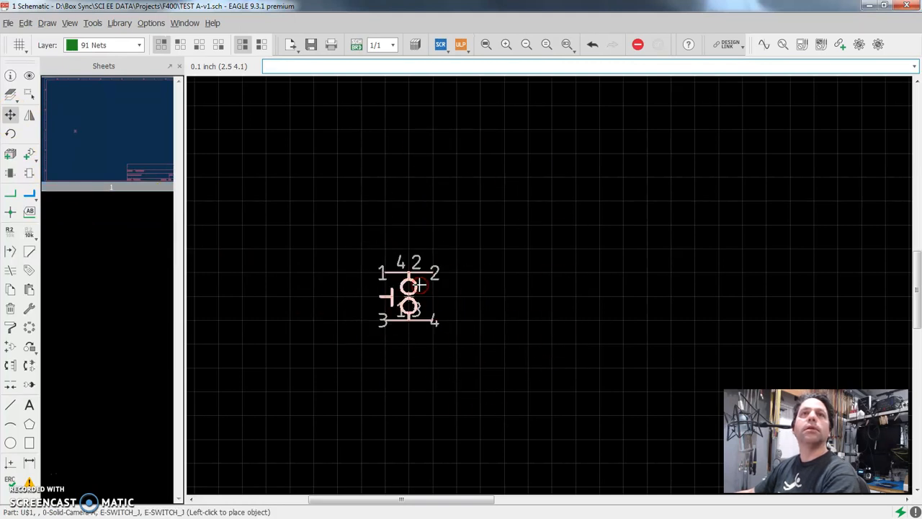
pyautogui.click(387, 276)
pyautogui.scroll(3, 389, 303)
pyautogui.scroll(1, 394, 298)
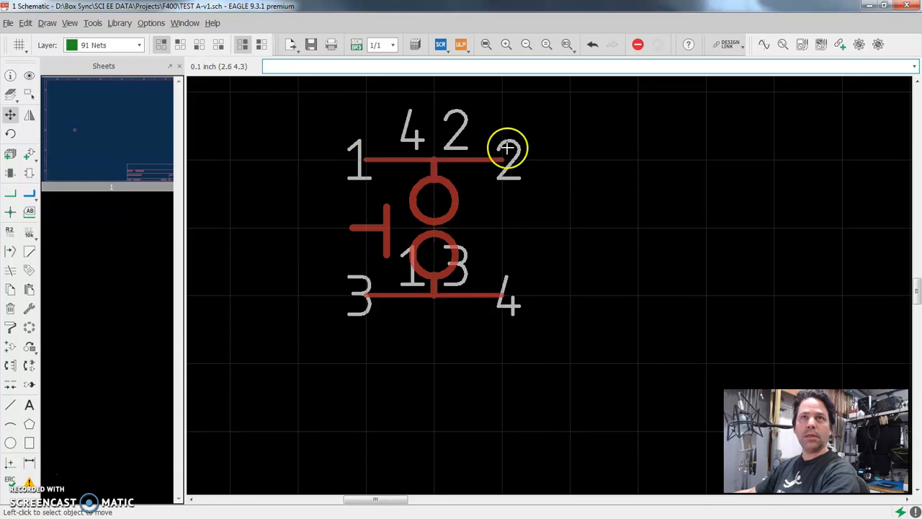
pyautogui.scroll(-5, 548, 297)
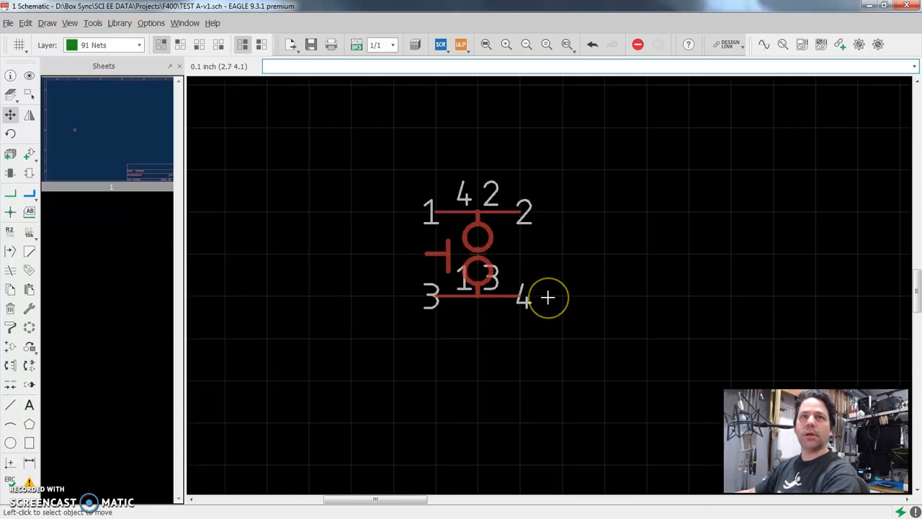
# Search the parts to add for *led* and place LED_PLCC2 from the 0-Solid-Camera-A - Copy library below and to the right of the switch
pyautogui.scroll(-3, 547, 297)
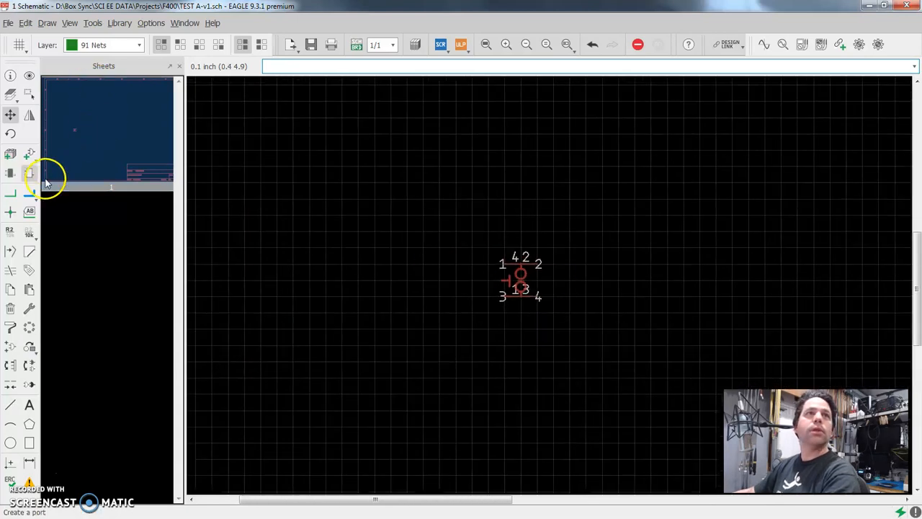
pyautogui.click(28, 155)
pyautogui.click(75, 460)
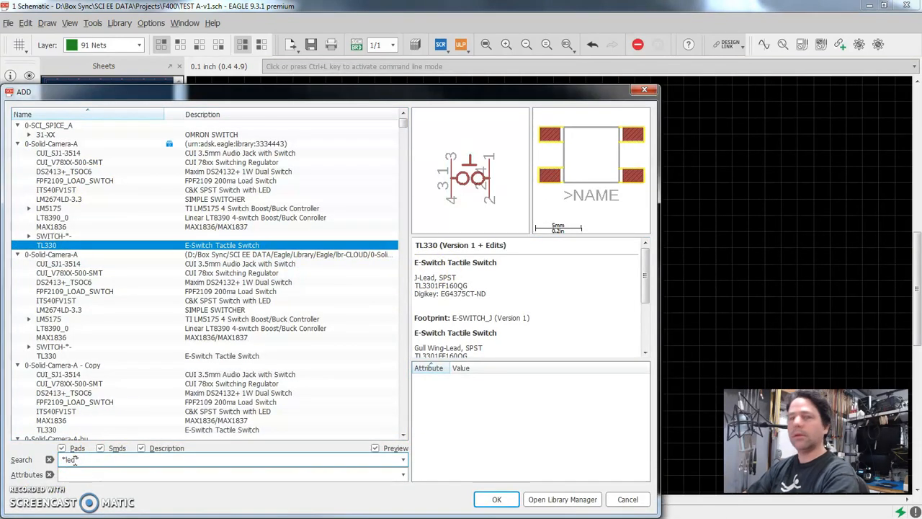
pyautogui.write('*led*')
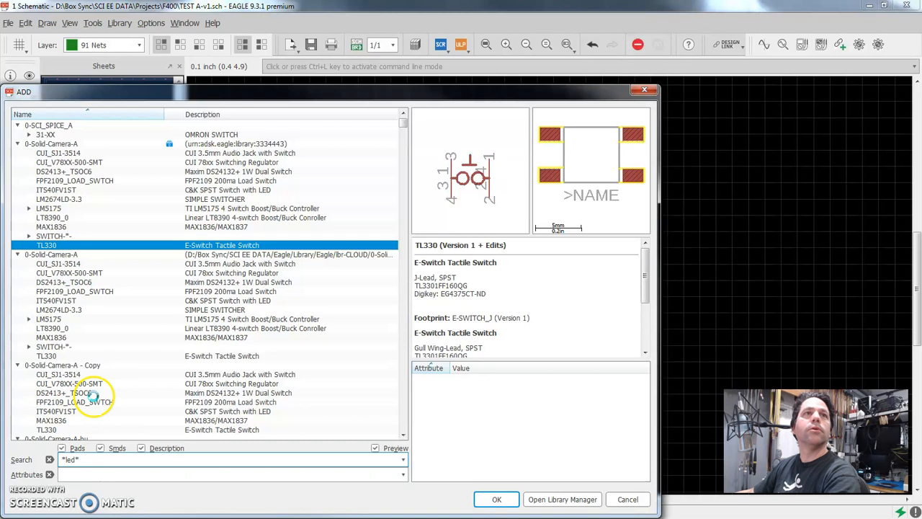
pyautogui.press('Return')
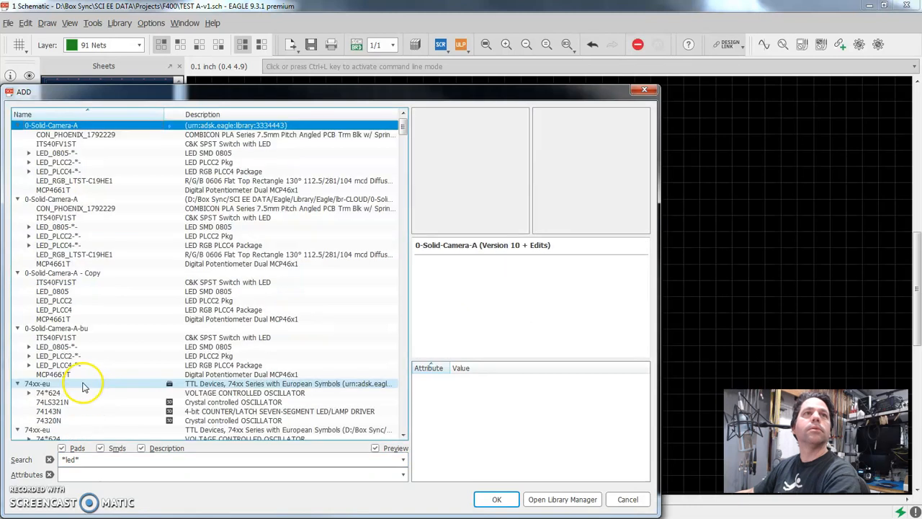
pyautogui.click(56, 302)
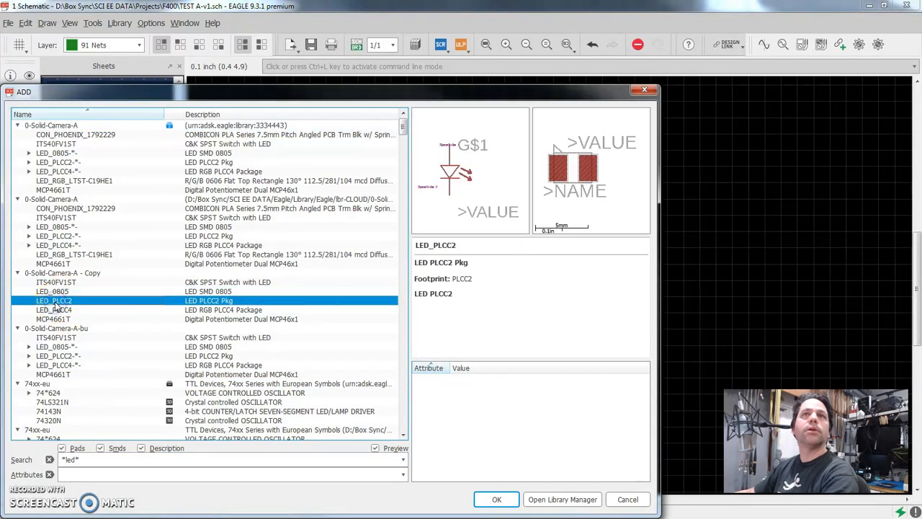
pyautogui.click(496, 499)
pyautogui.scroll(-1, 516, 382)
pyautogui.moveTo(535, 361); pyautogui.dragTo(348, 304, button='middle')
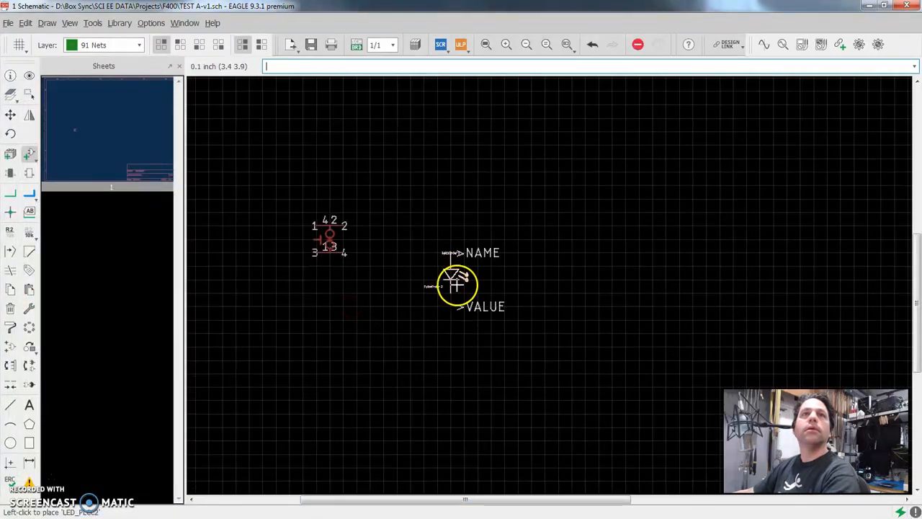
pyautogui.click(457, 303)
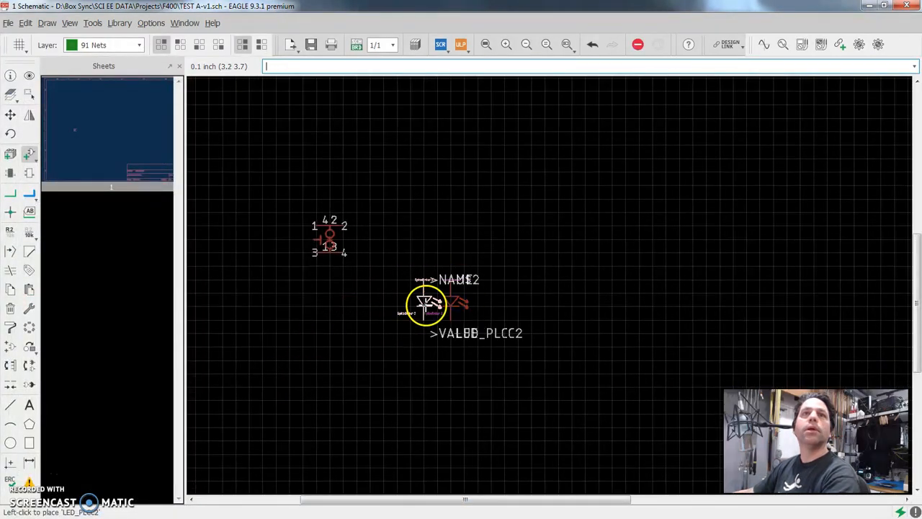
pyautogui.press('Escape')
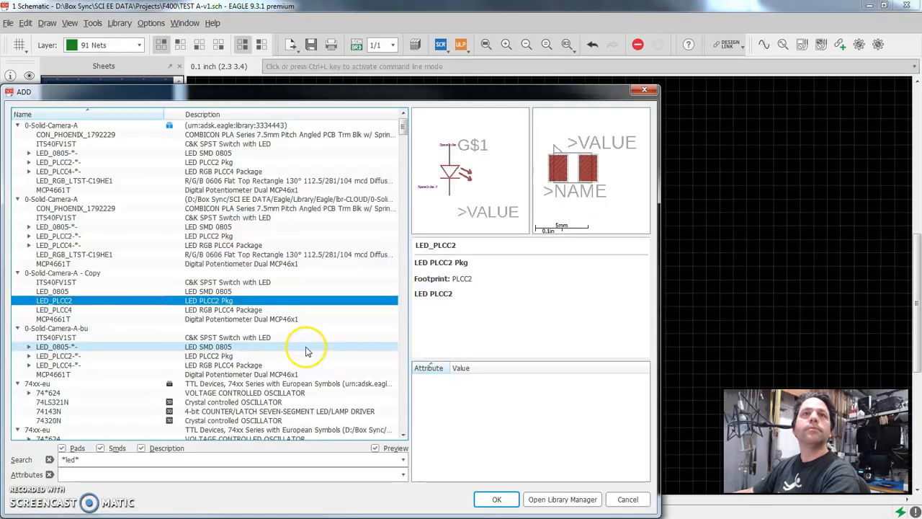
# Search the parts for *r0805* and place the adafruit resistor R-K_53K6-R0805 to the right of the switch, then end the Add command
pyautogui.doubleClick(68, 459)
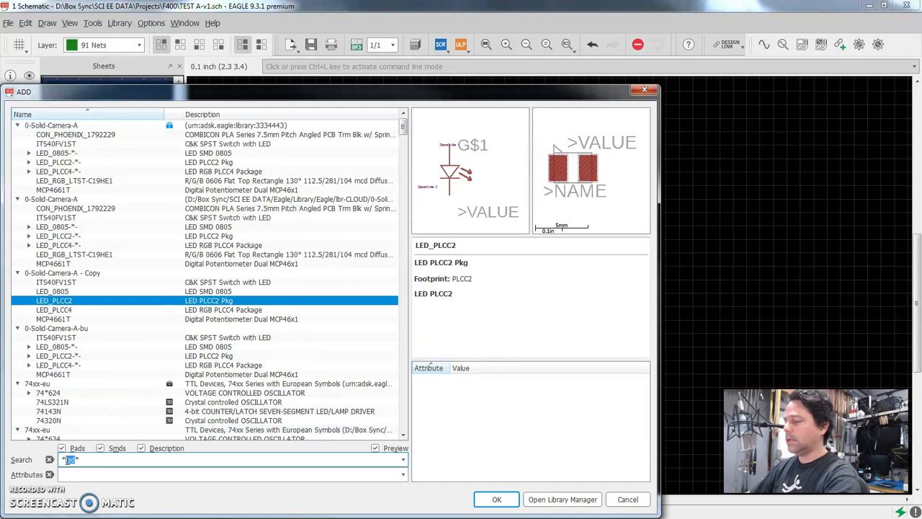
pyautogui.write('0805*')
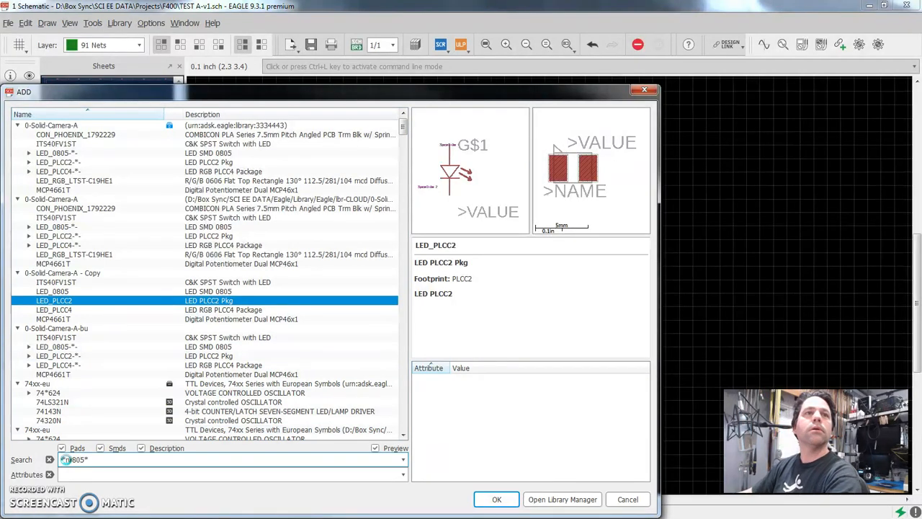
pyautogui.write('r')
pyautogui.press('Return')
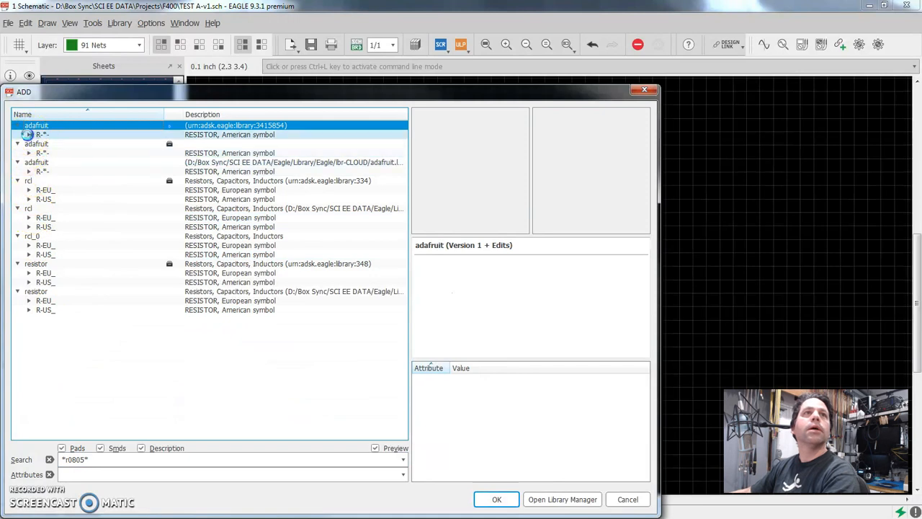
pyautogui.click(26, 134)
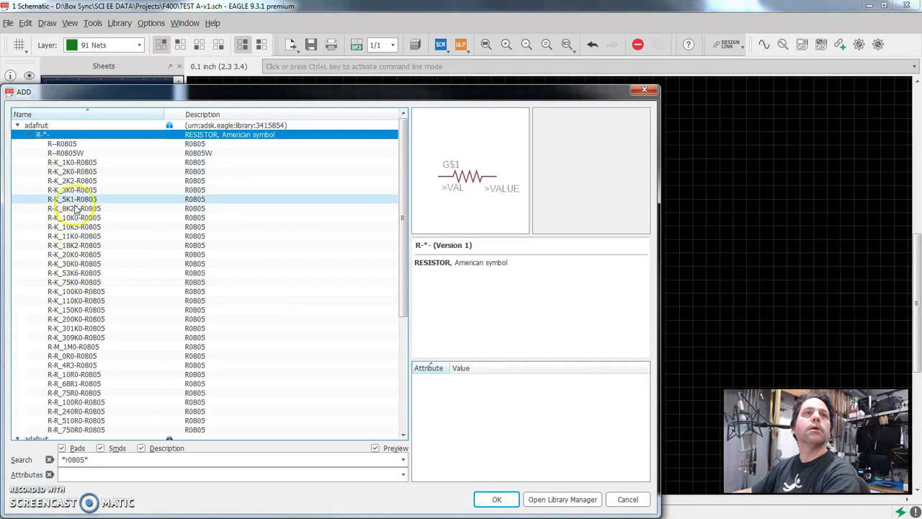
pyautogui.click(78, 272)
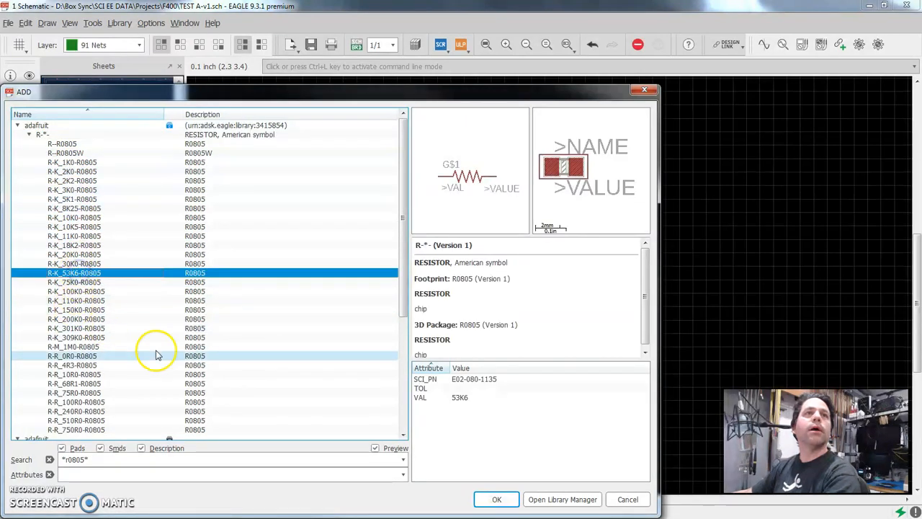
pyautogui.click(496, 498)
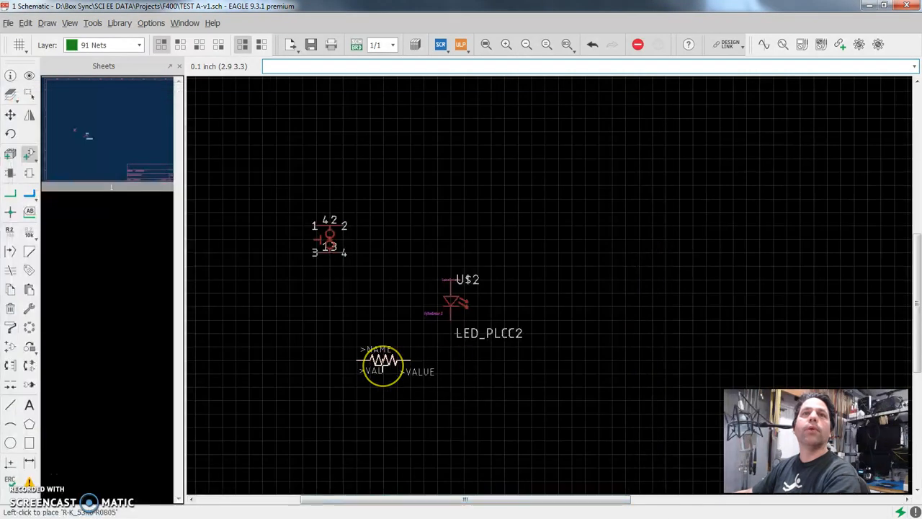
pyautogui.click(430, 225)
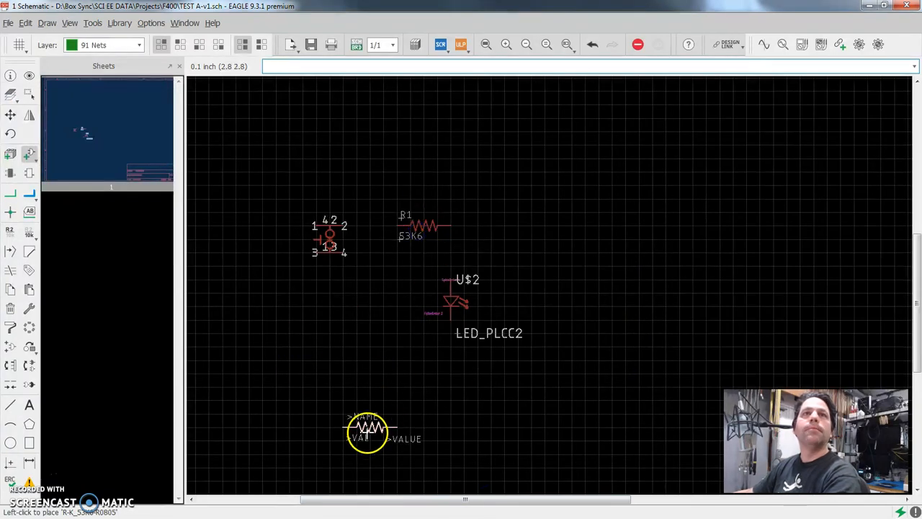
pyautogui.press('Escape')
pyautogui.press('Escape')
# Restart the Add command and search the parts for *supply*
pyautogui.scroll(2, 358, 241)
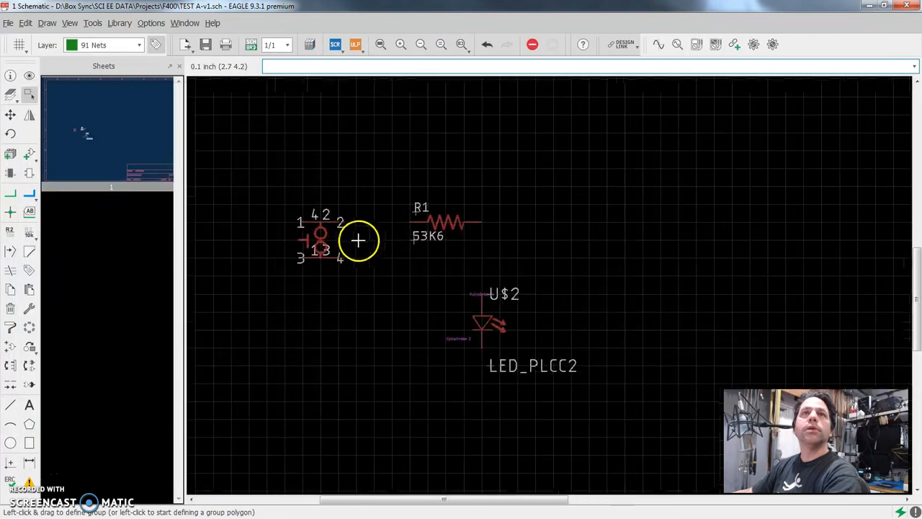
pyautogui.scroll(-1, 331, 374)
pyautogui.scroll(-1, 332, 374)
pyautogui.moveTo(331, 374); pyautogui.dragTo(436, 332, button='middle')
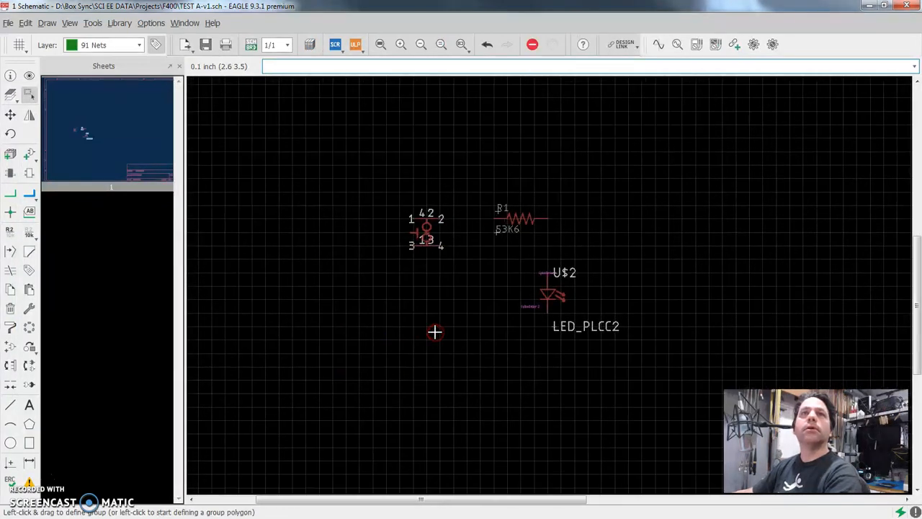
pyautogui.scroll(1, 434, 332)
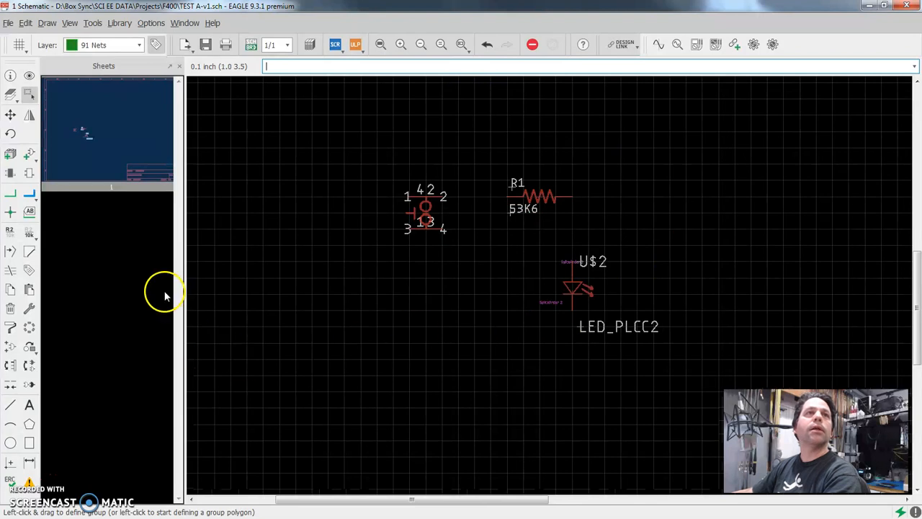
pyautogui.click(29, 154)
pyautogui.doubleClick(75, 460)
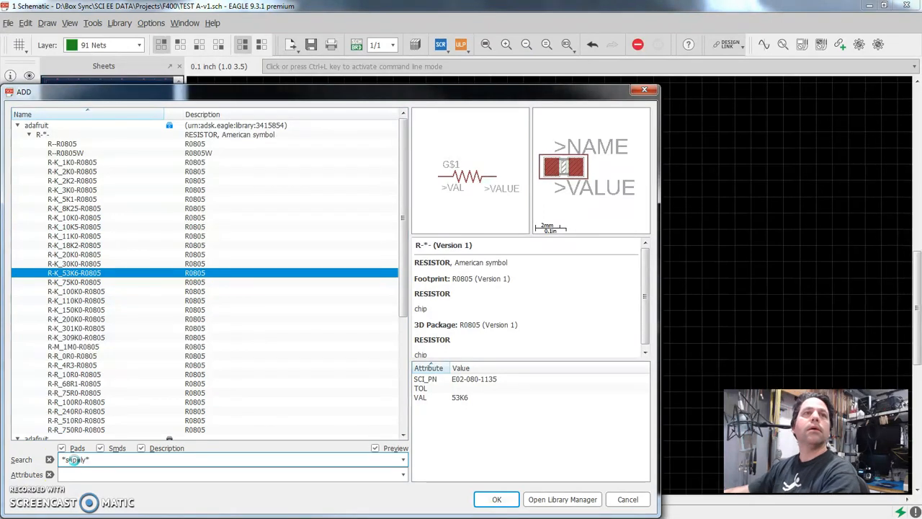
pyautogui.press('Return')
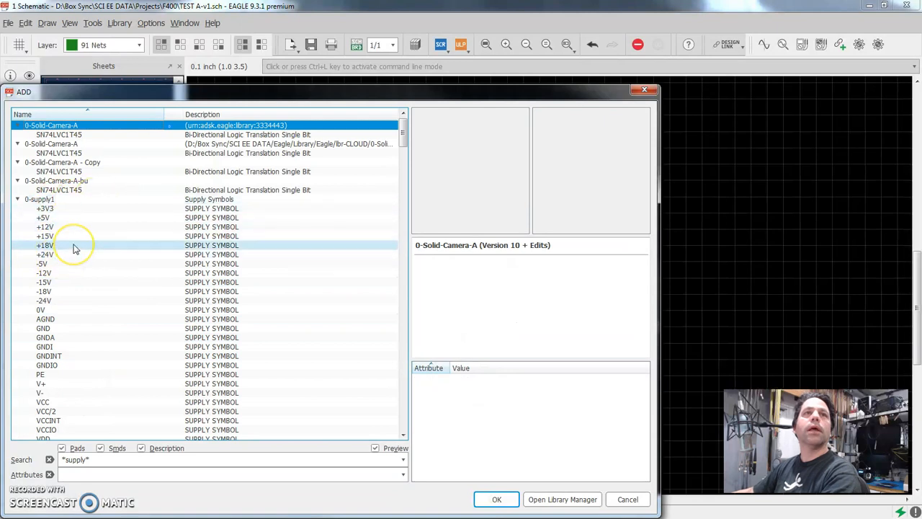
# Preview several 0-supply1 symbols, but place the +5V supply symbol from 0-supply2 above and to the left of the switch
pyautogui.click(58, 220)
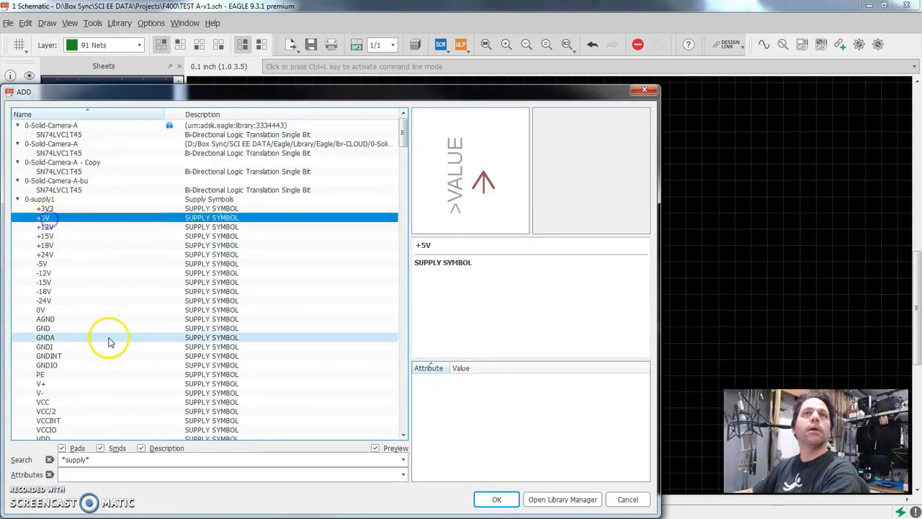
pyautogui.click(46, 311)
pyautogui.click(45, 255)
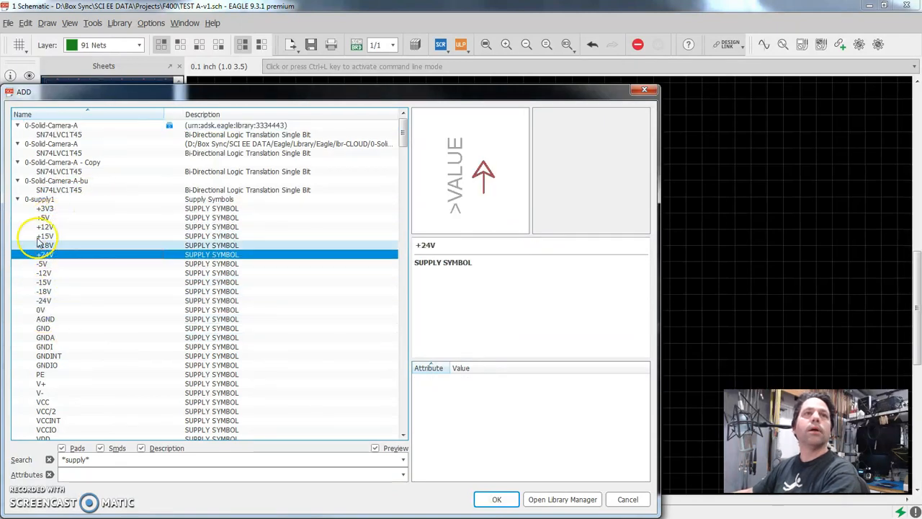
pyautogui.scroll(-1, 43, 294)
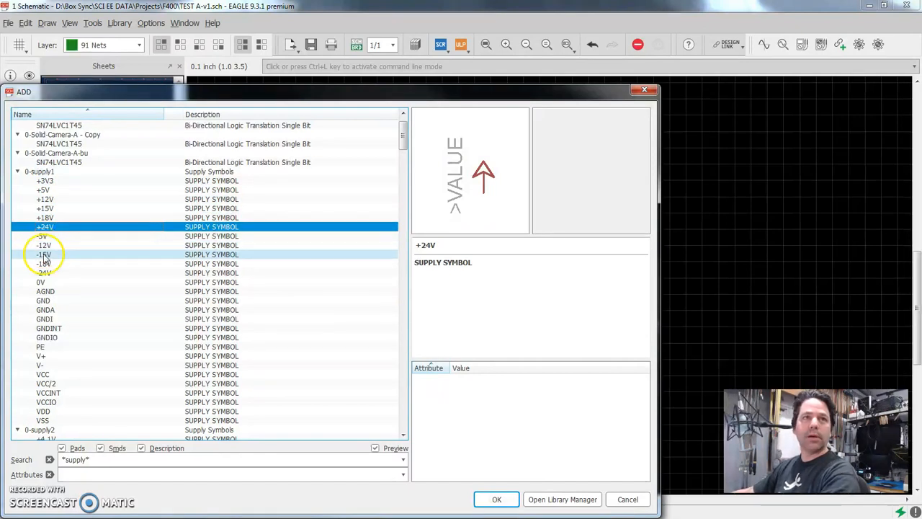
pyautogui.scroll(-5, 45, 310)
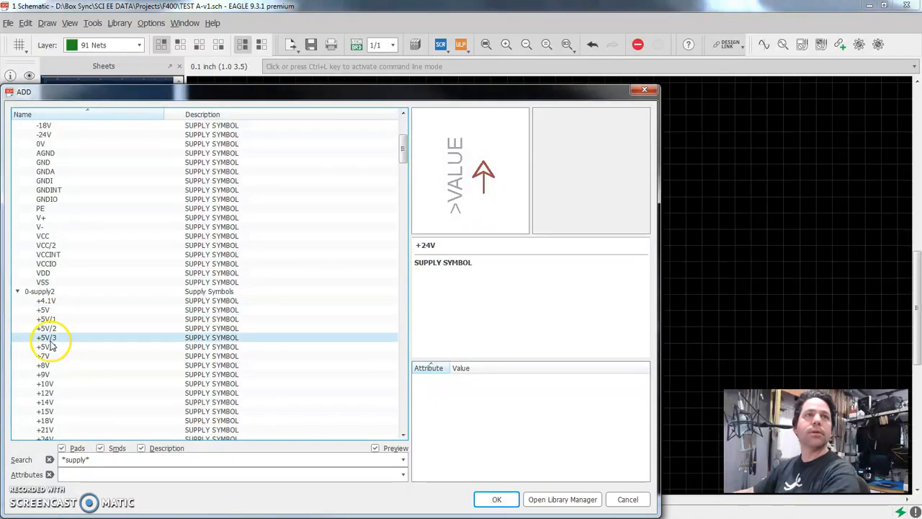
pyautogui.click(45, 310)
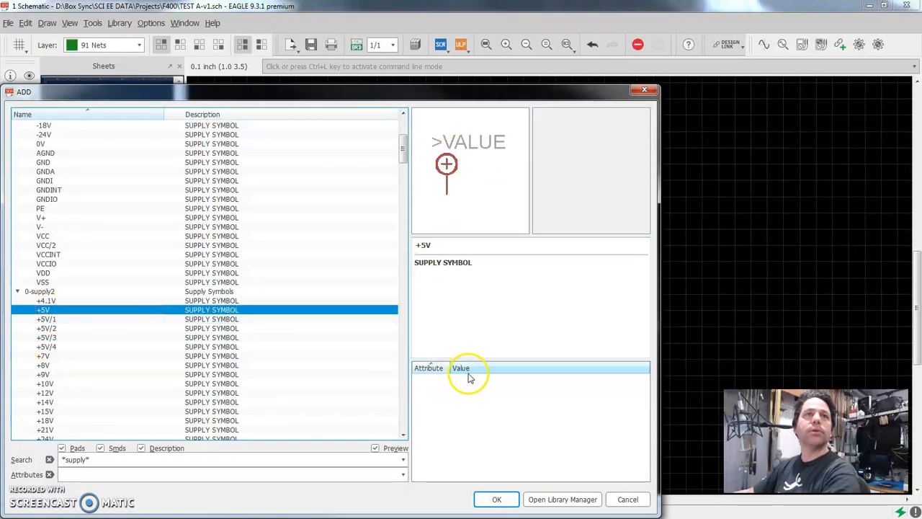
pyautogui.click(497, 499)
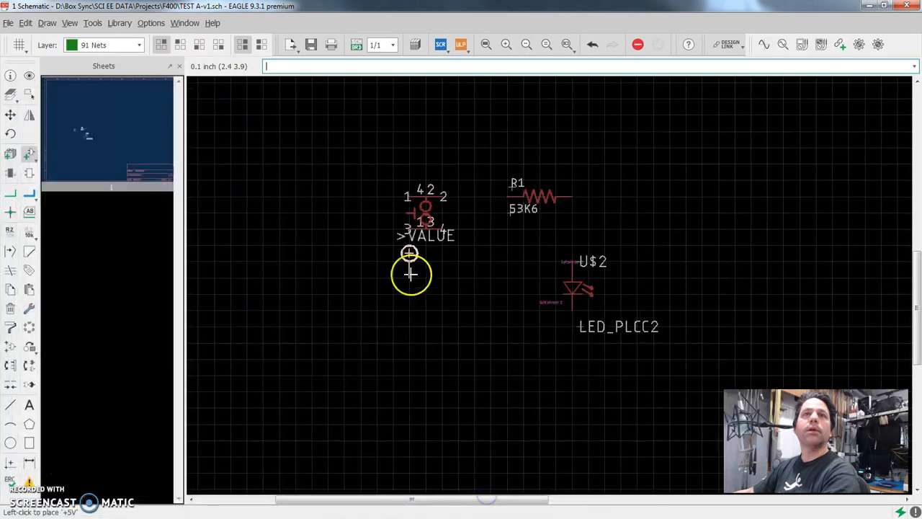
pyautogui.click(361, 123)
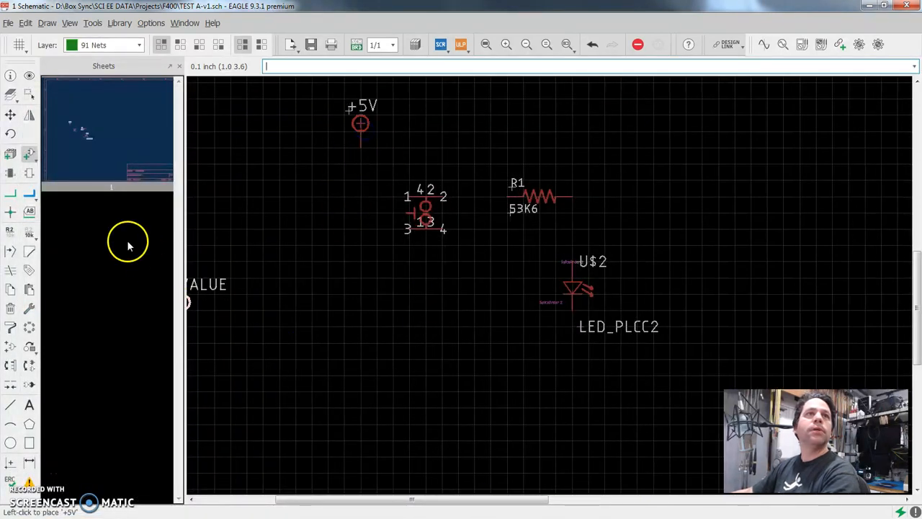
pyautogui.press('Escape')
# Place the GND symbol from 0-supply2 below the switch, vertically in line with the +5V symbol, and end the Add command
pyautogui.scroll(-7, 101, 370)
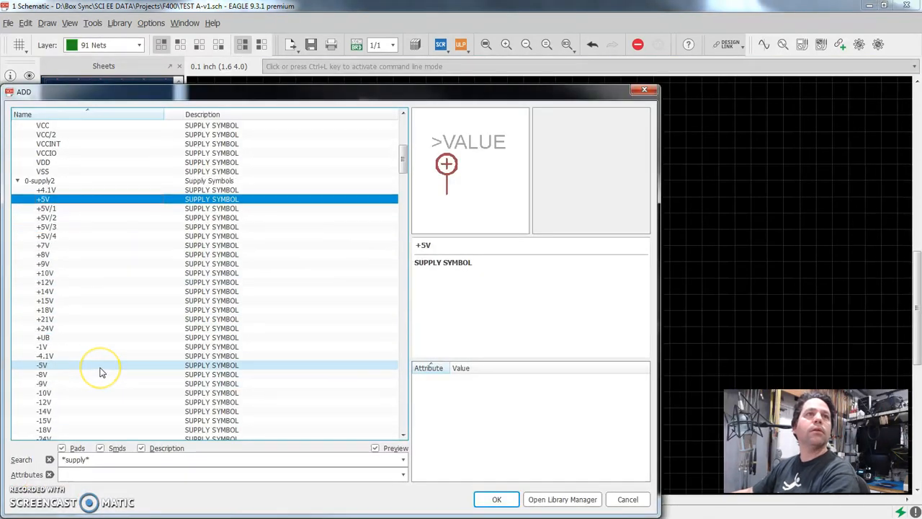
pyautogui.click(45, 375)
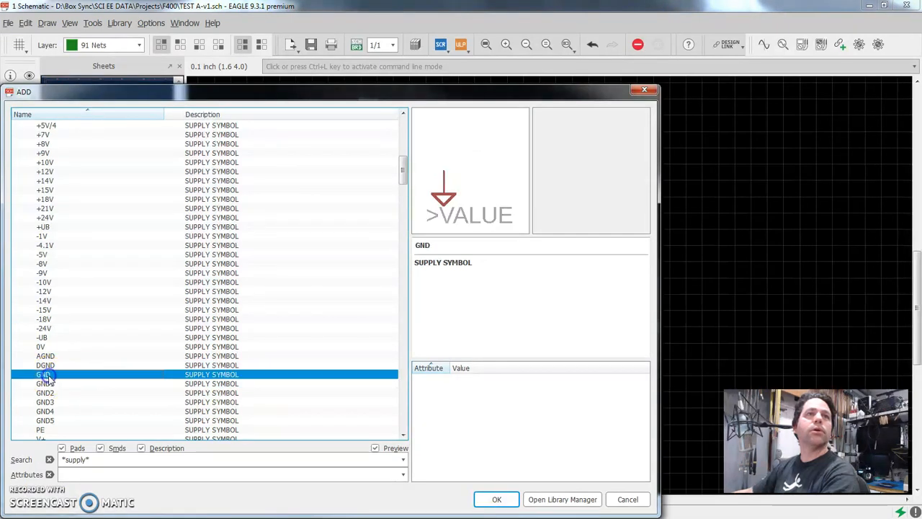
pyautogui.click(496, 498)
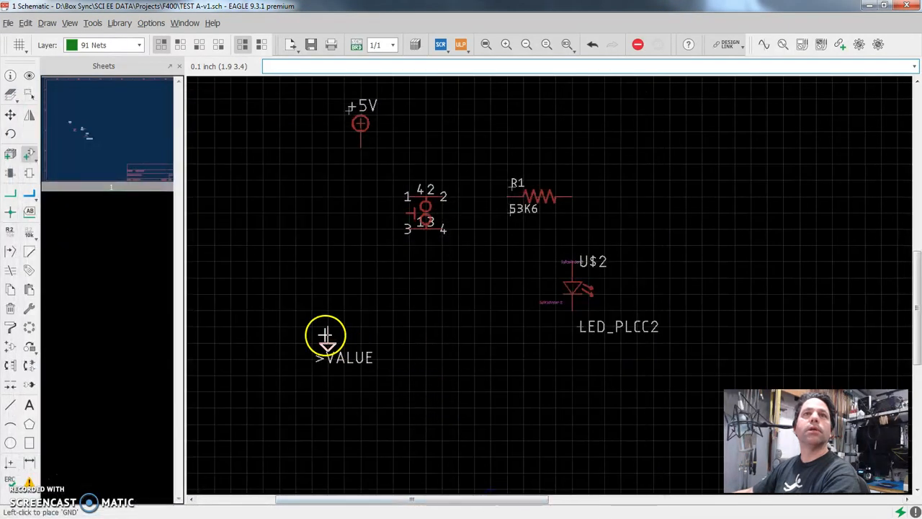
pyautogui.click(359, 364)
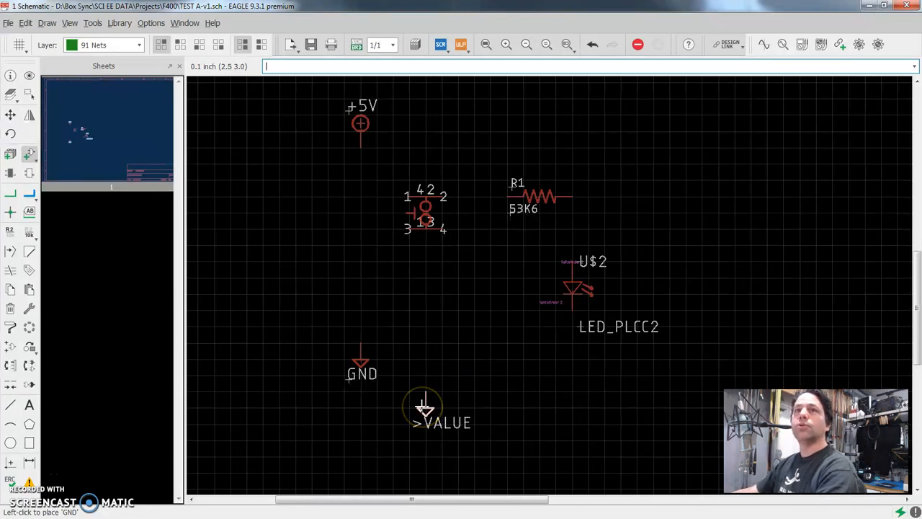
pyautogui.press('Escape')
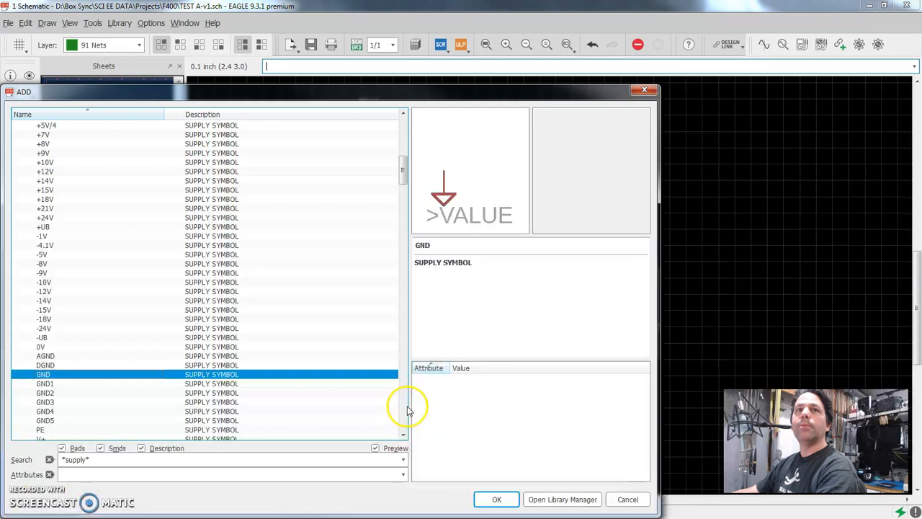
pyautogui.press('Escape')
# Rotate the switch 90° counter-clockwise and move it directly below the +5V symbol, with its pins 1 and 2 in line with that symbol
pyautogui.scroll(-2, 443, 342)
pyautogui.scroll(3, 426, 311)
pyautogui.moveTo(473, 291); pyautogui.dragTo(516, 301, button='middle')
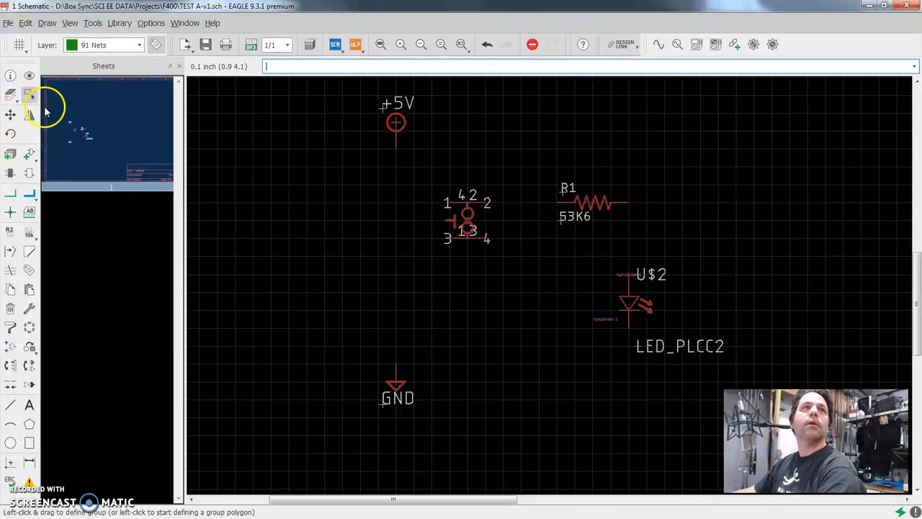
pyautogui.click(10, 115)
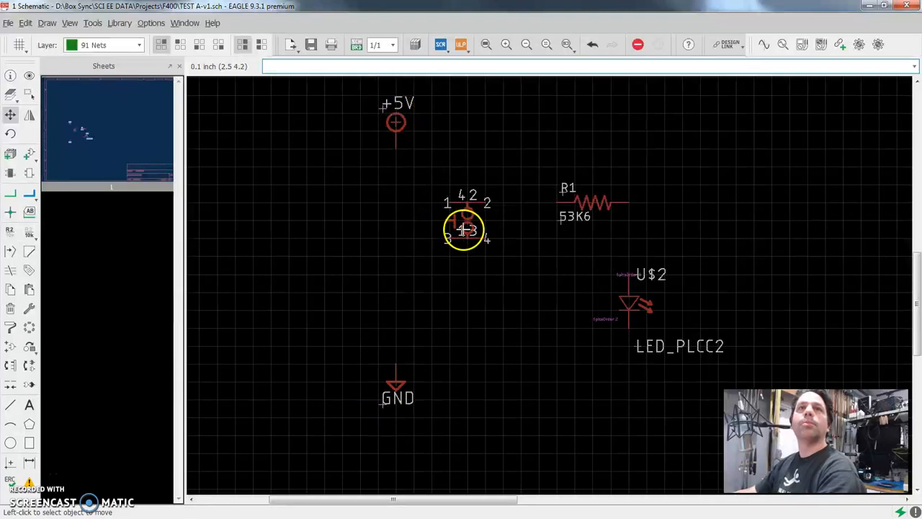
pyautogui.click(473, 209)
pyautogui.rightClick(461, 221)
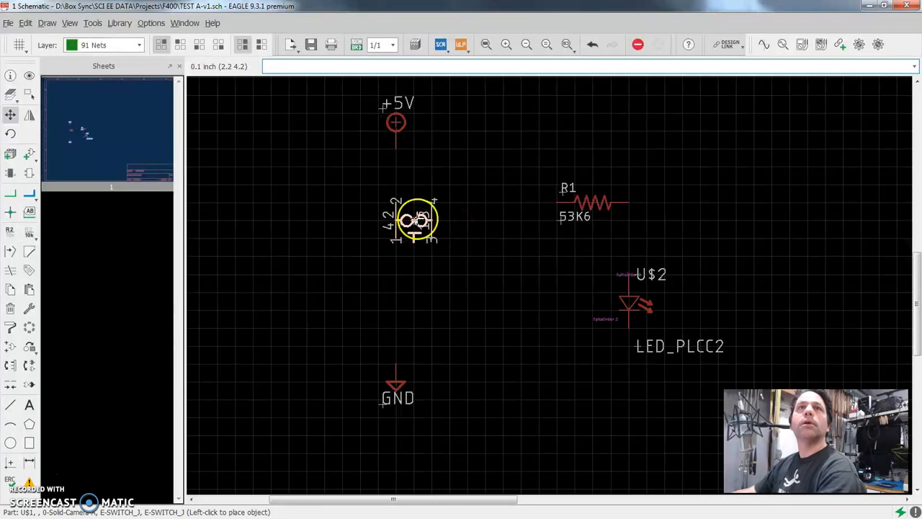
pyautogui.click(416, 221)
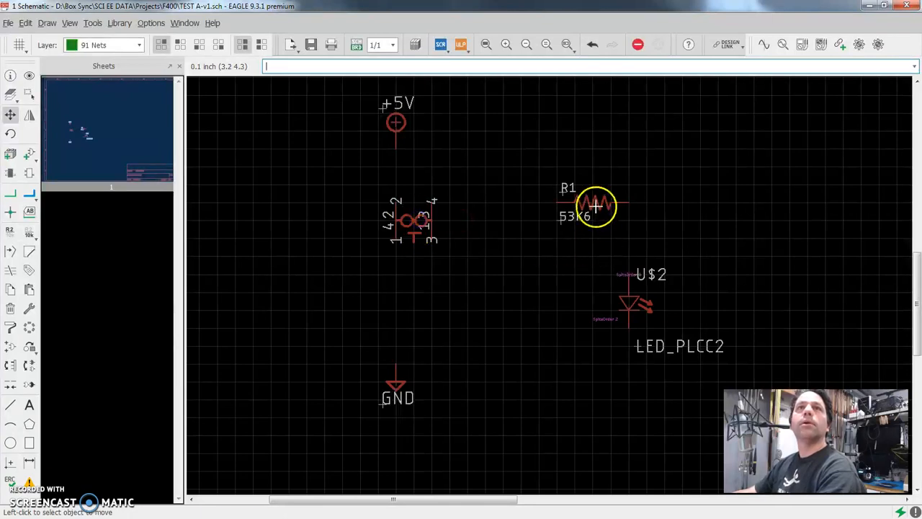
# Move resistor R1 about 0.3 inch left and 0.1 inch up, and the LED about 0.1 inch left and 0.3 inch up
pyautogui.click(592, 203)
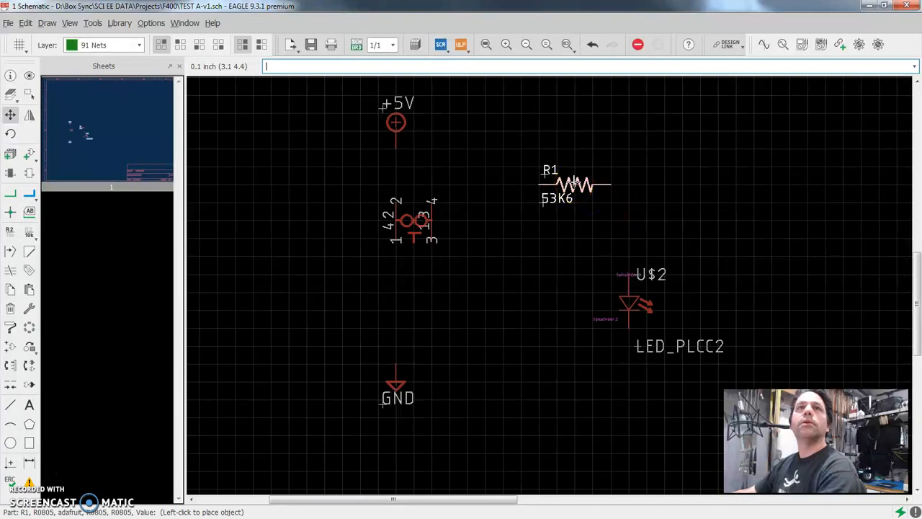
pyautogui.click(545, 190)
pyautogui.click(623, 315)
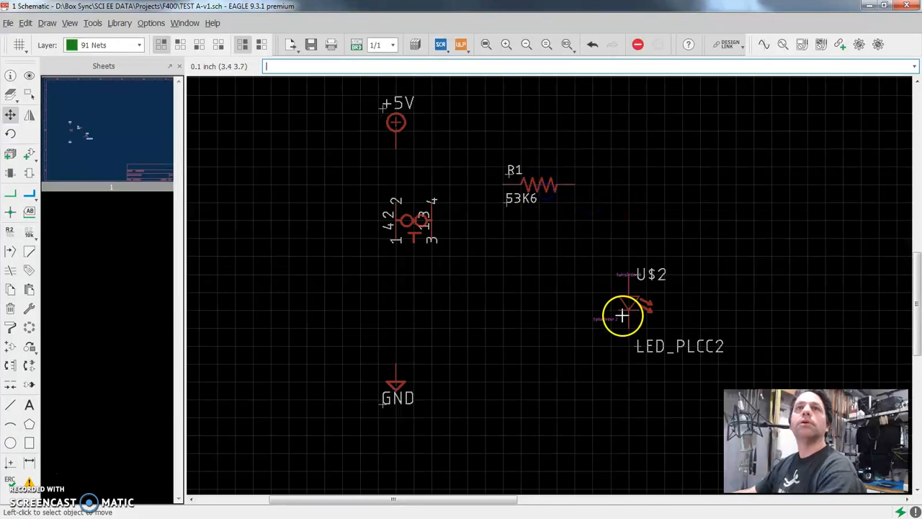
pyautogui.click(604, 258)
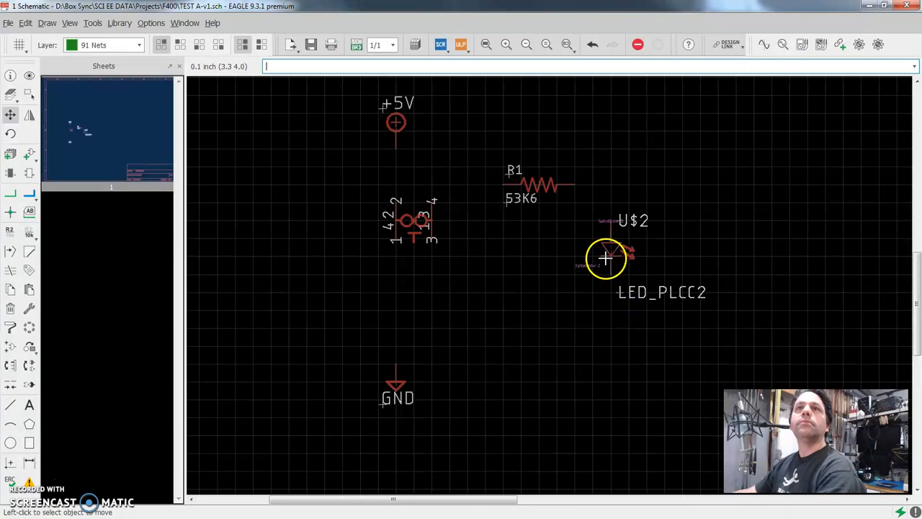
# Move the GND symbol up about 0.1 inch and end the Move command
pyautogui.click(396, 385)
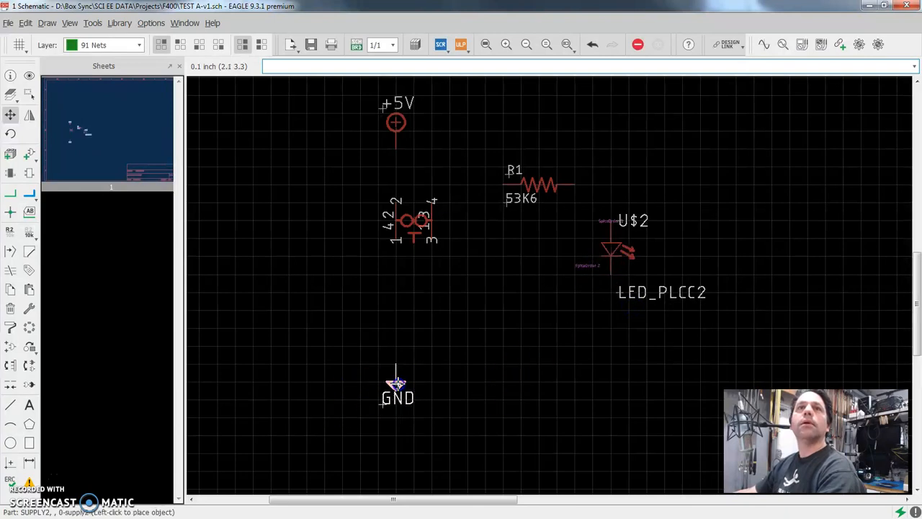
pyautogui.click(402, 358)
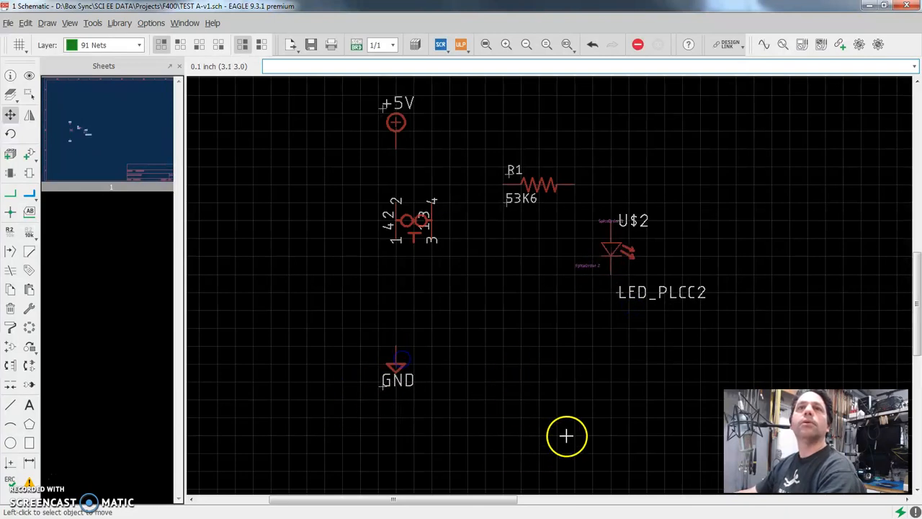
pyautogui.press('Escape')
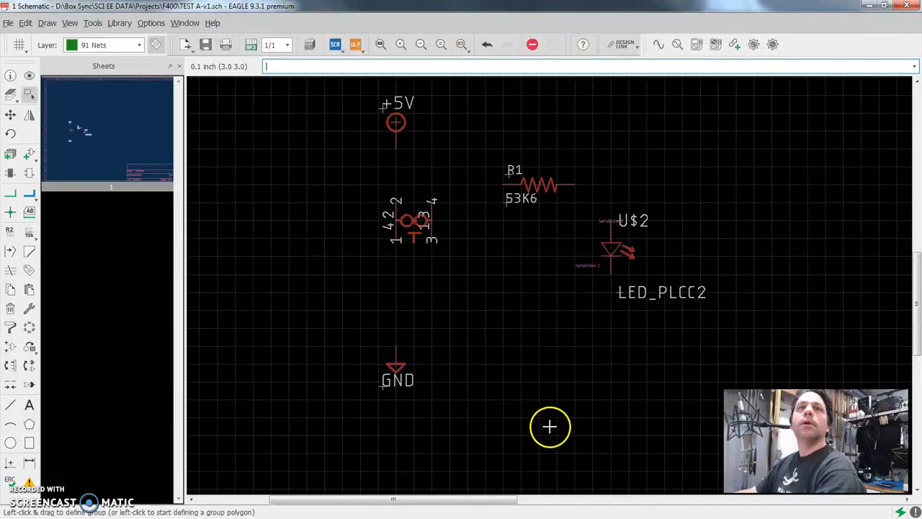
# Draw a net with right-angle wire bends from the +5V symbol straight down to pin 2 of the switch
pyautogui.click(10, 196)
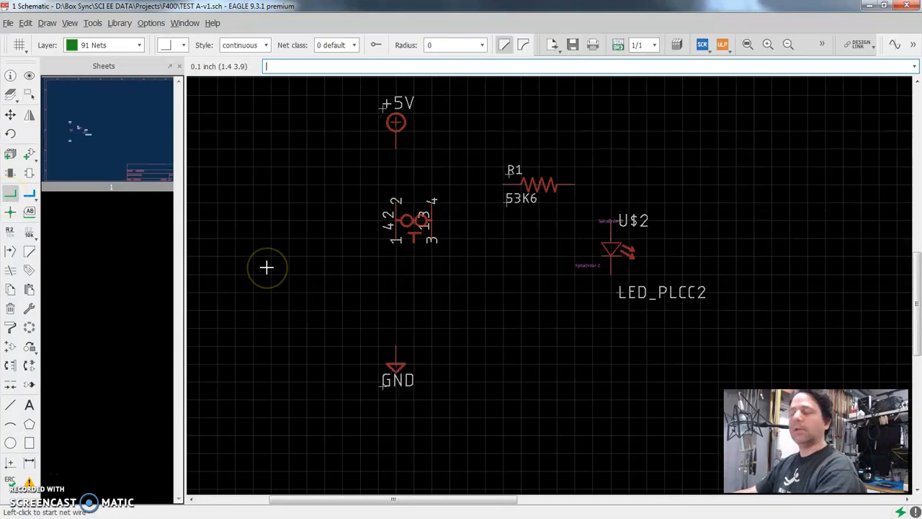
pyautogui.scroll(2, 382, 221)
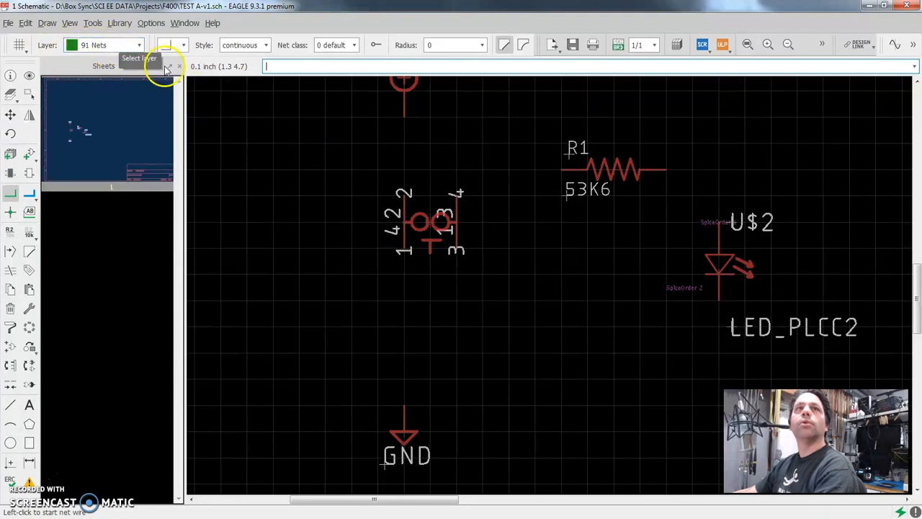
pyautogui.scroll(1, 404, 190)
pyautogui.scroll(-2, 404, 189)
pyautogui.scroll(-1, 404, 189)
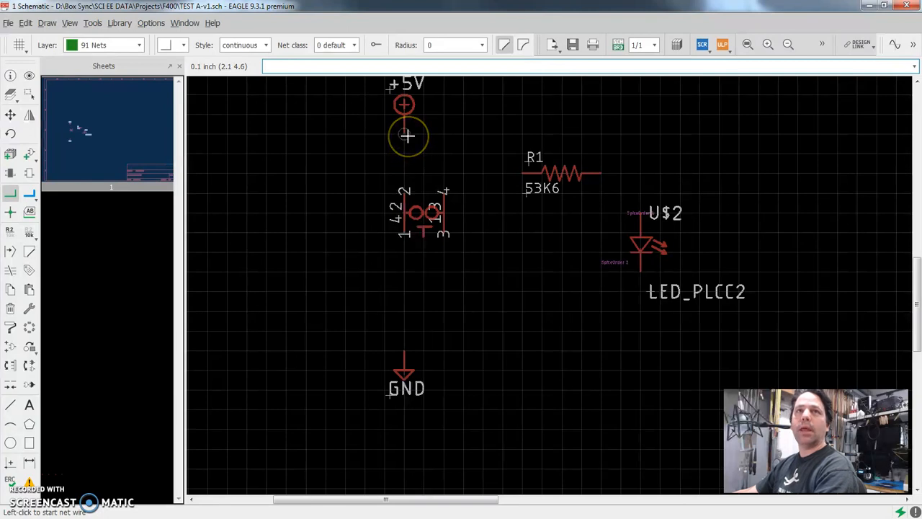
pyautogui.click(404, 139)
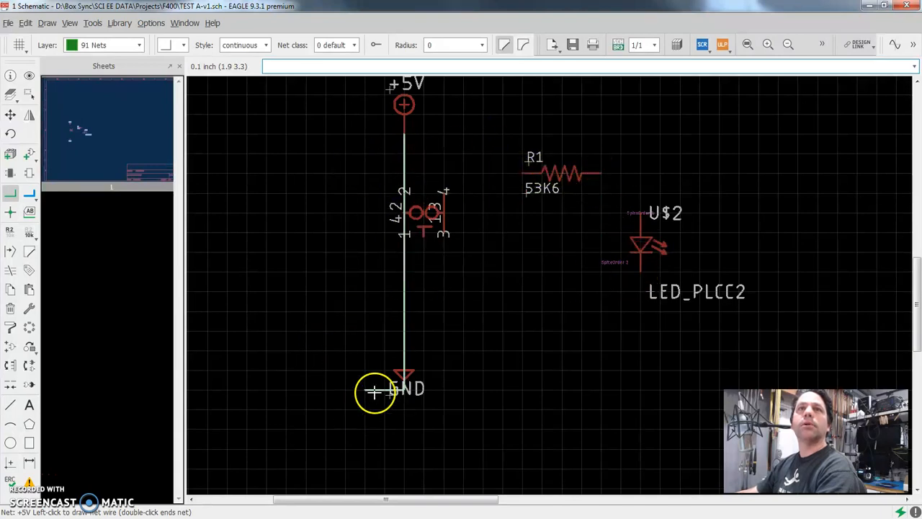
pyautogui.click(415, 139)
pyautogui.rightClick(339, 153)
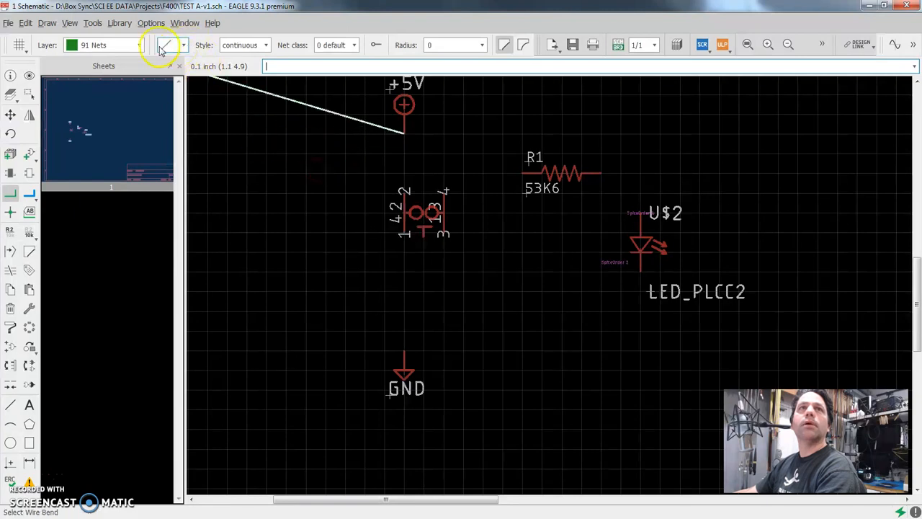
pyautogui.click(178, 46)
pyautogui.click(178, 59)
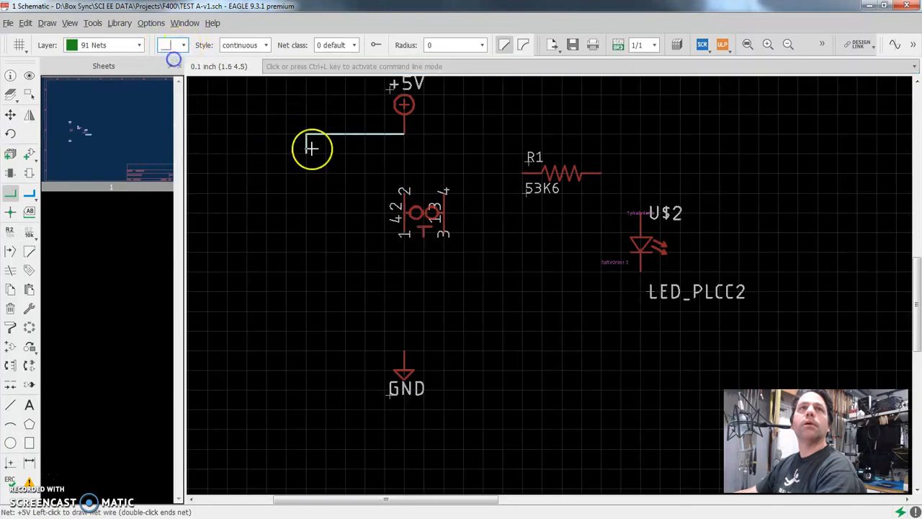
pyautogui.click(404, 190)
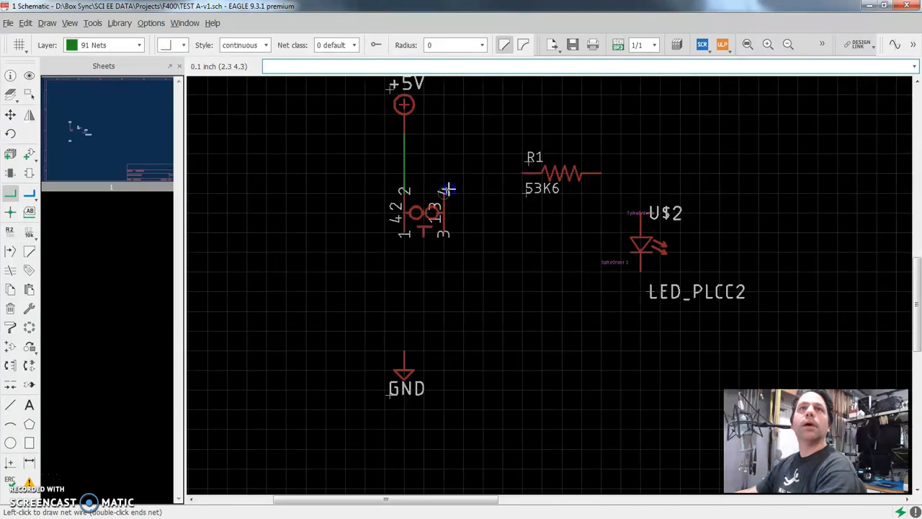
# Draw nets from switch pin 4 to the near end of R1 and from its far end to the upper LED pin
pyautogui.click(449, 173)
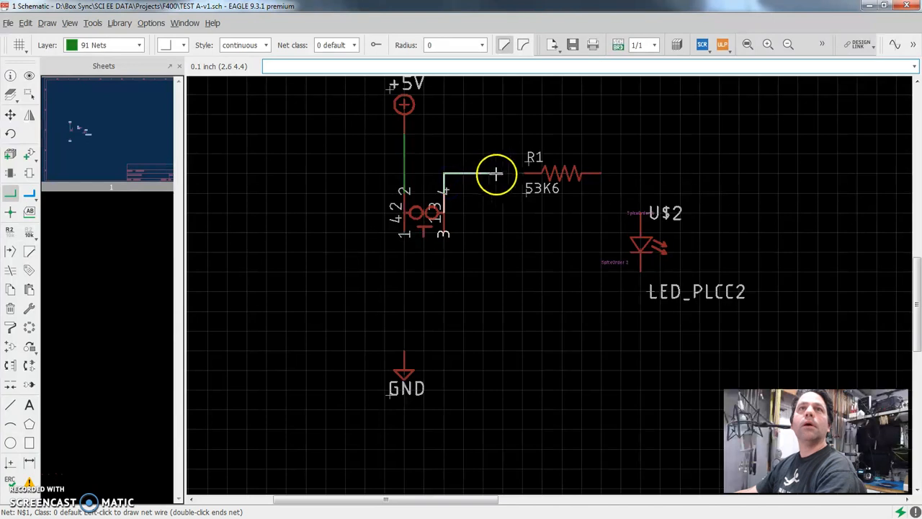
pyautogui.click(524, 174)
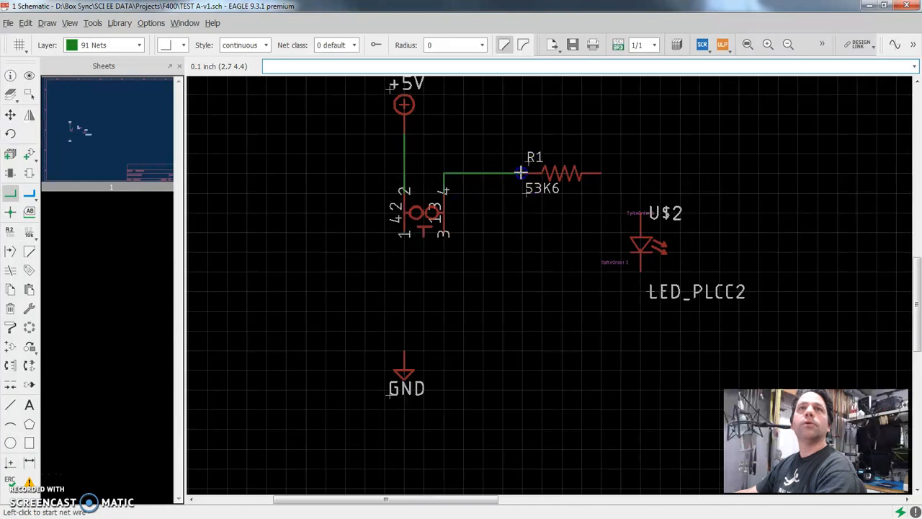
pyautogui.click(602, 174)
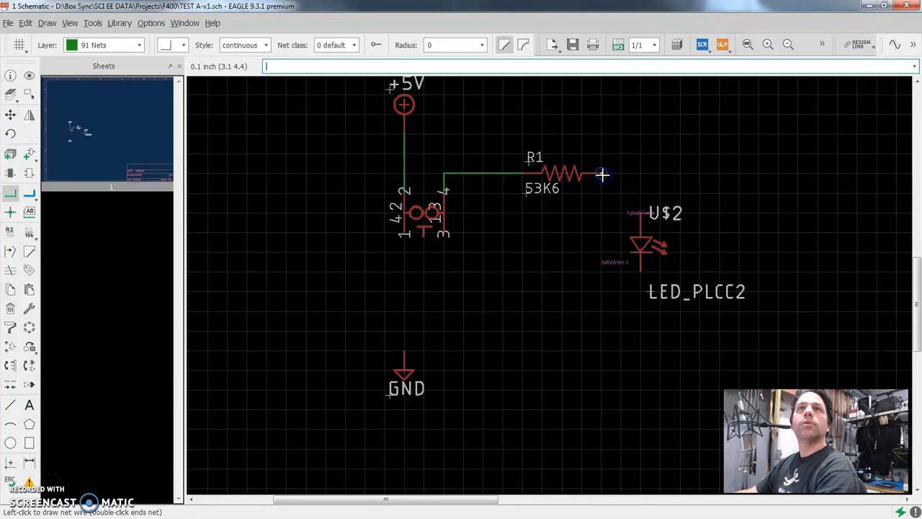
pyautogui.click(637, 209)
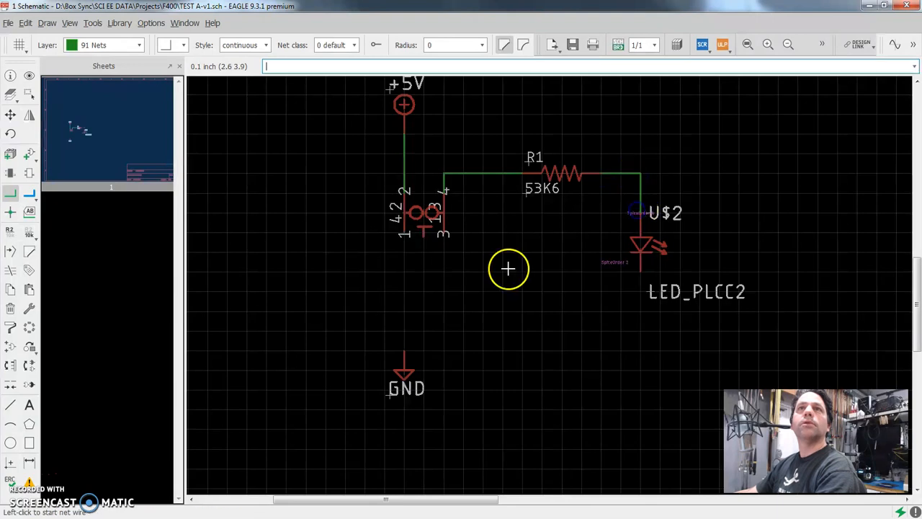
# Draw a net from the lower LED pin down and across to the GND symbol, and end the Net command
pyautogui.click(642, 277)
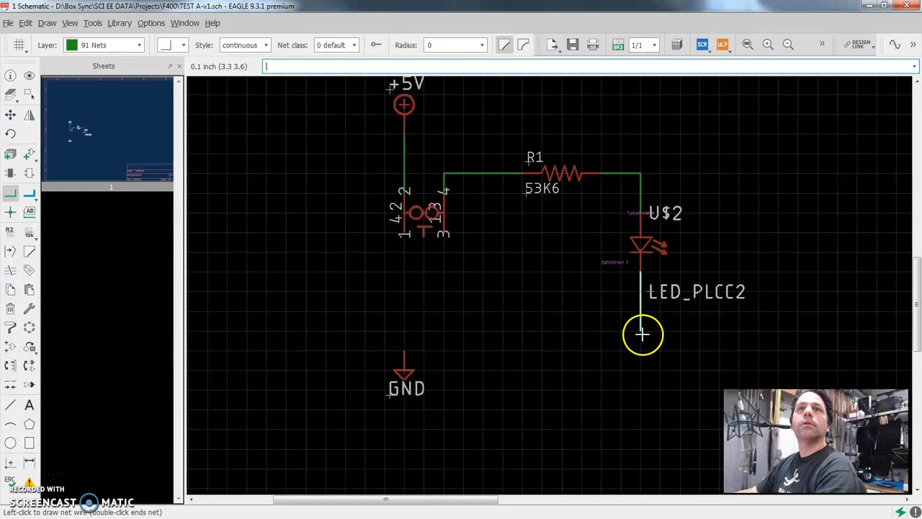
pyautogui.doubleClick(408, 331)
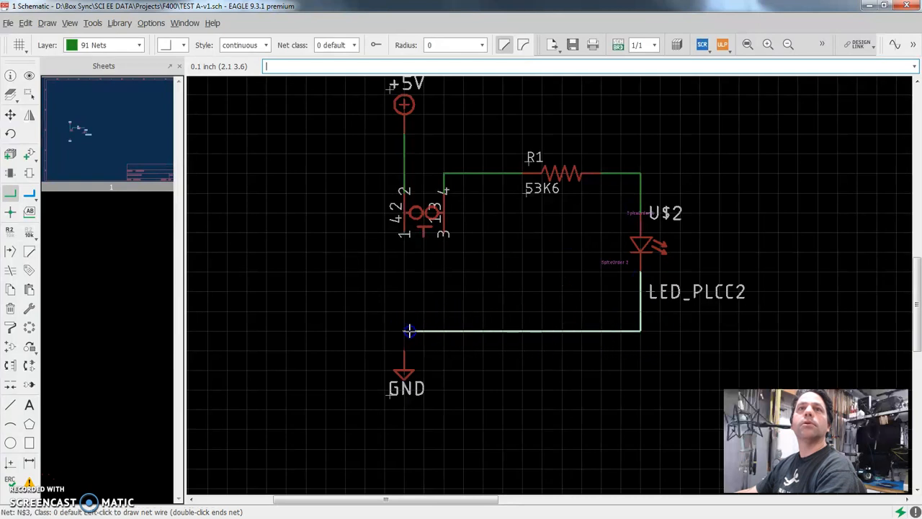
pyautogui.press('Escape')
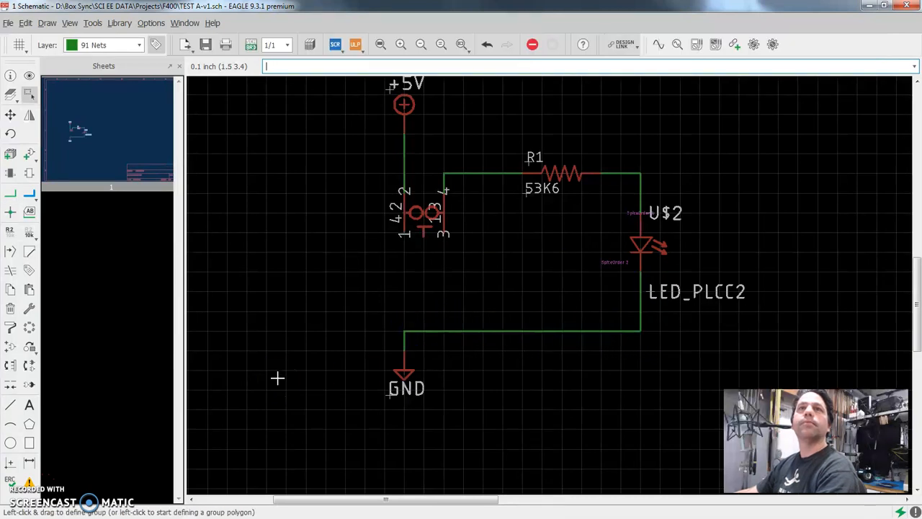
# Move the +5V symbol about 0.5 inch to the left, keeping its net attached to the switch
pyautogui.scroll(-1, 476, 293)
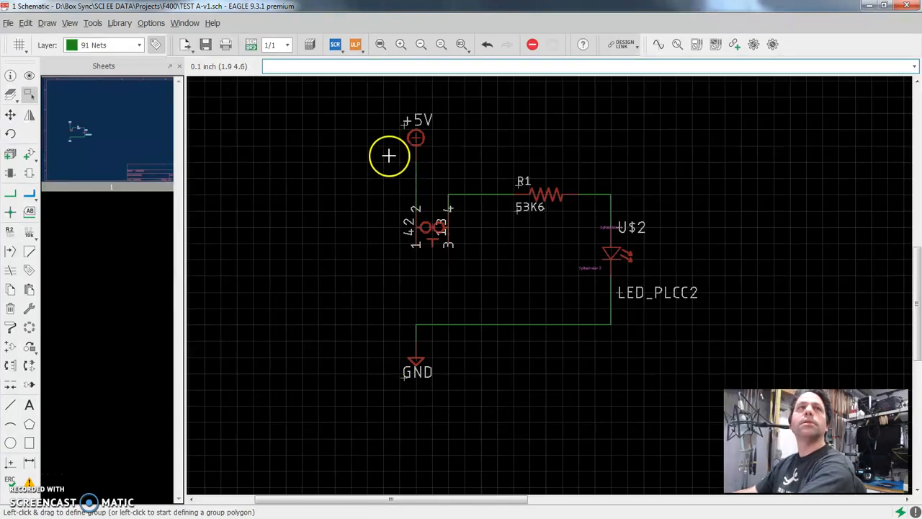
pyautogui.press('F7')
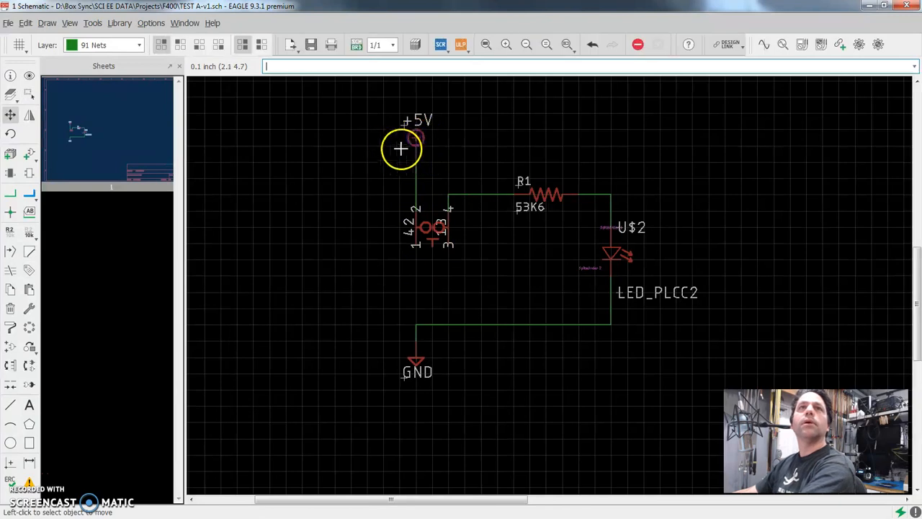
pyautogui.click(376, 153)
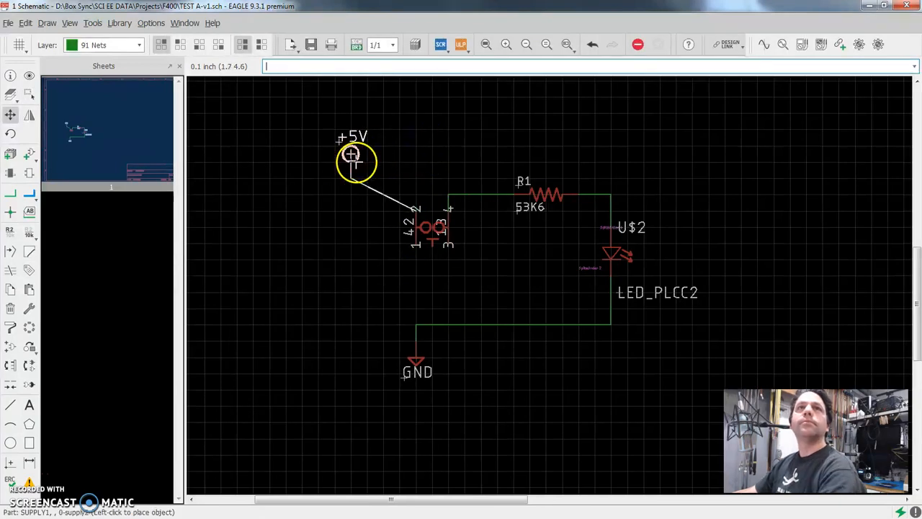
pyautogui.click(335, 137)
# Try to move the diagonal net wire between the +5V symbol and the switch
pyautogui.scroll(-2, 375, 200)
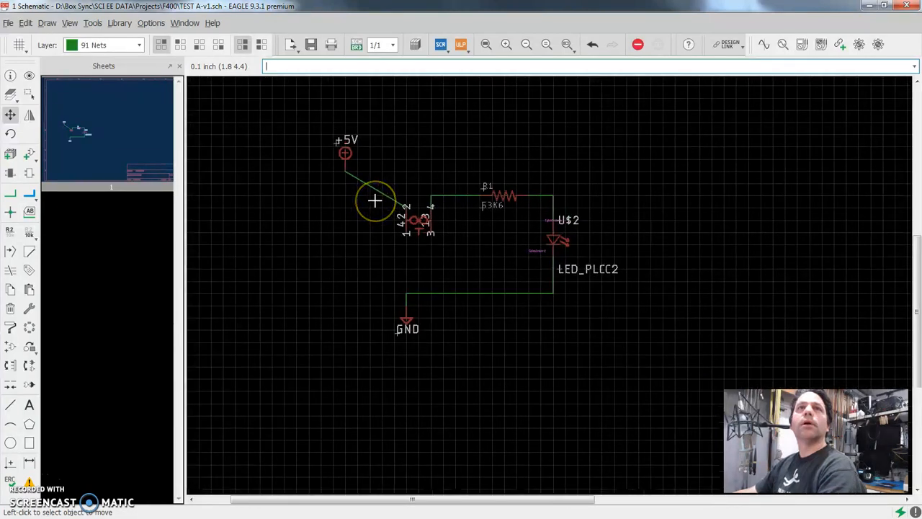
pyautogui.scroll(2, 375, 200)
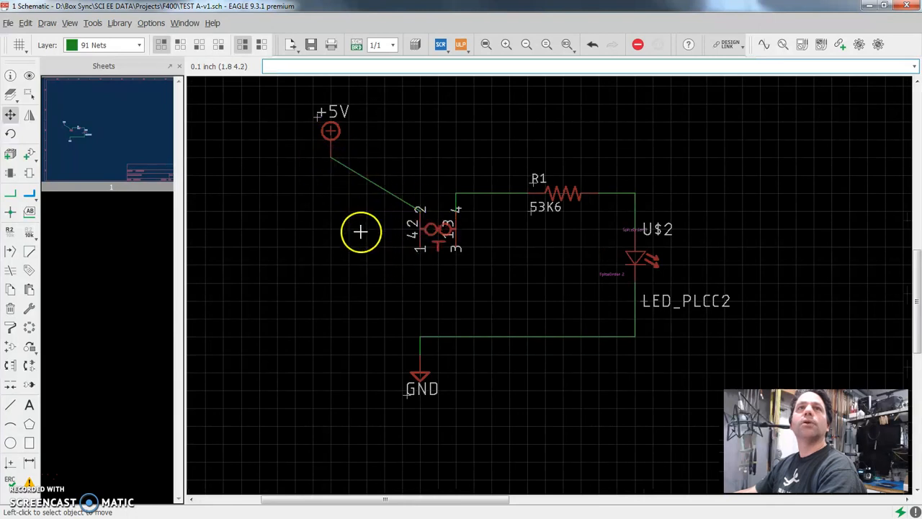
pyautogui.scroll(-1, 361, 231)
pyautogui.scroll(1, 369, 185)
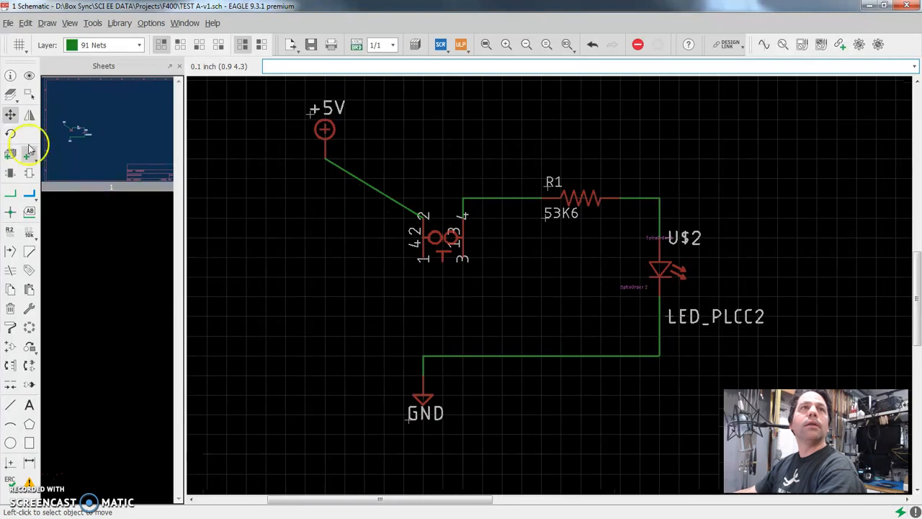
pyautogui.click(367, 186)
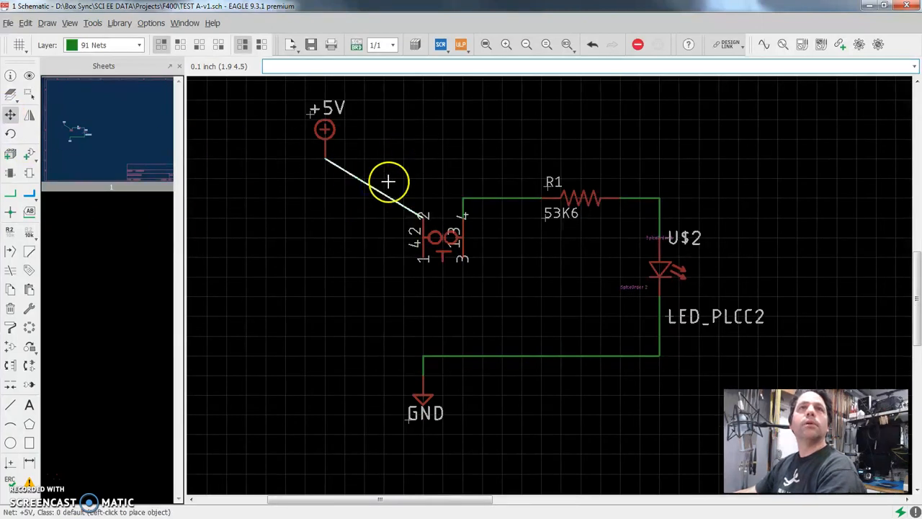
pyautogui.click(372, 187)
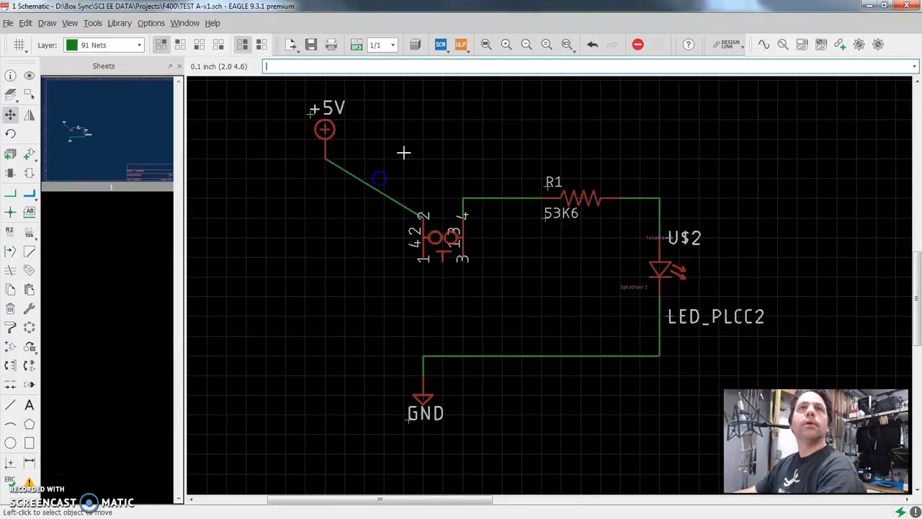
pyautogui.click(330, 171)
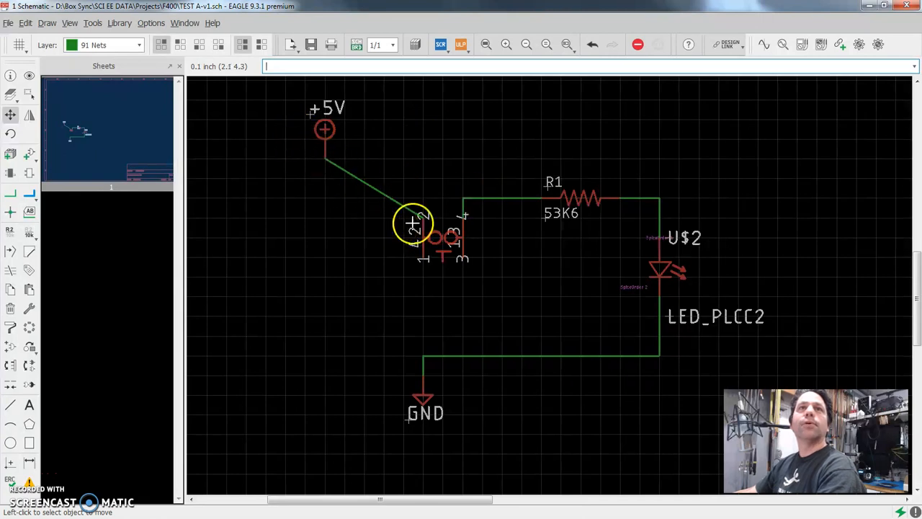
# Split the diagonal net wire between the +5V symbol and switch pin 2 so it runs horizontally across and vertically down
pyautogui.rightClick(374, 187)
pyautogui.click(401, 342)
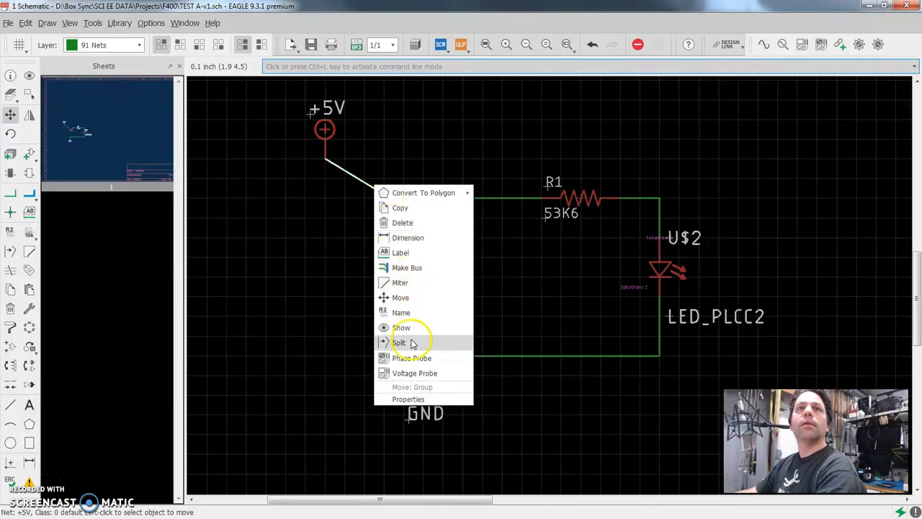
pyautogui.click(389, 240)
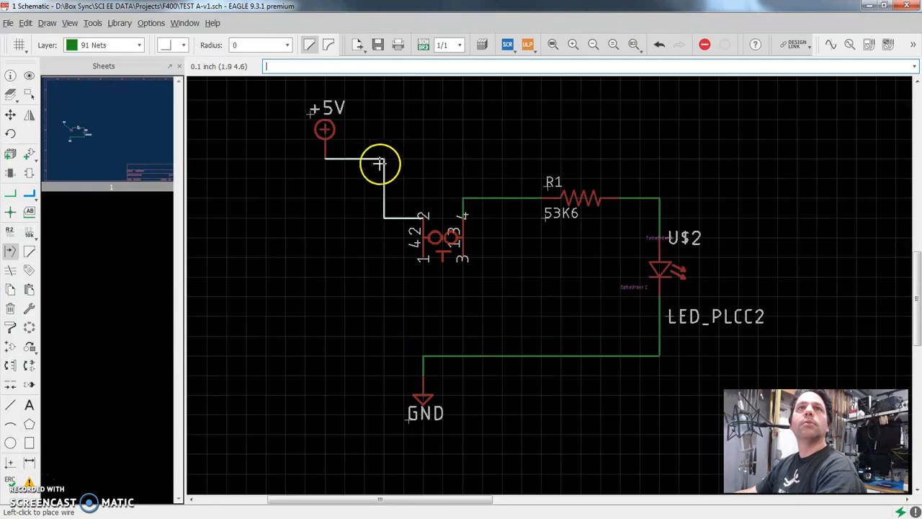
pyautogui.press('Escape')
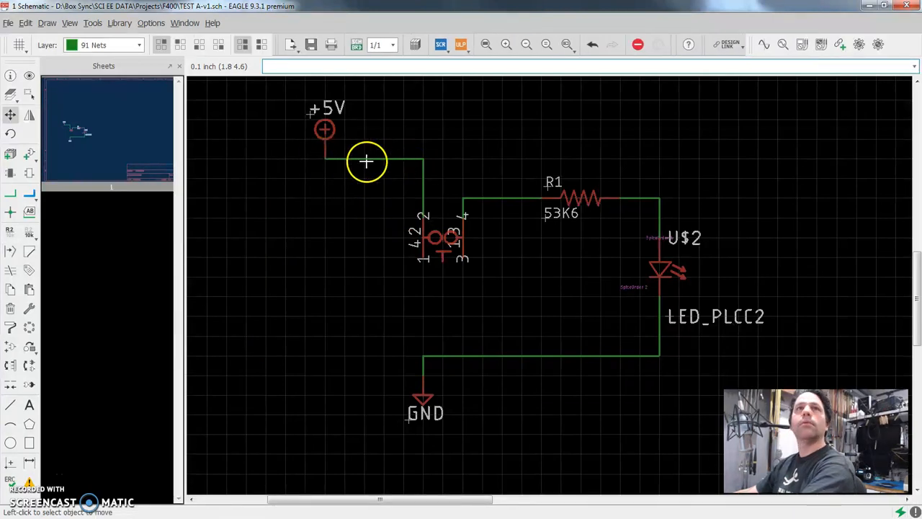
# Lower the horizontal +5V net segment by 0.1 inch and split the resulting slanted wire into a square corner below the +5V symbol
pyautogui.click(365, 158)
pyautogui.click(363, 184)
pyautogui.rightClick(366, 168)
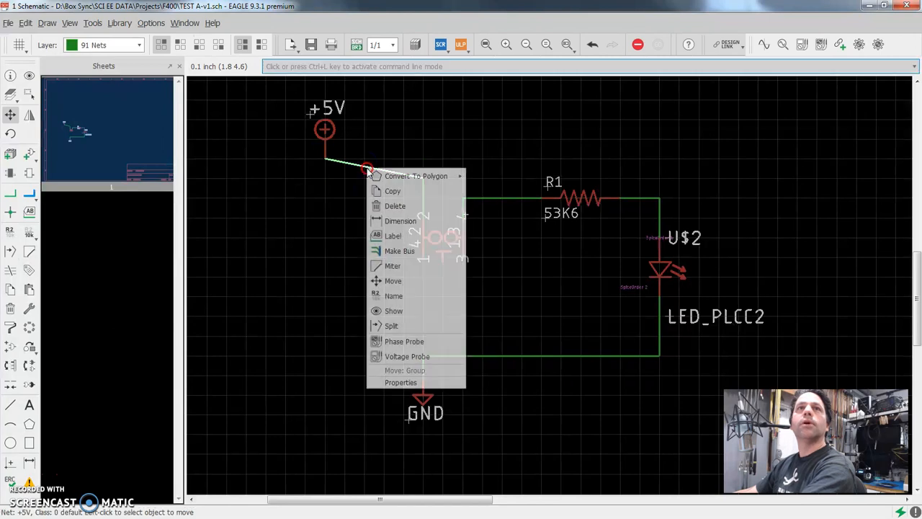
pyautogui.click(394, 310)
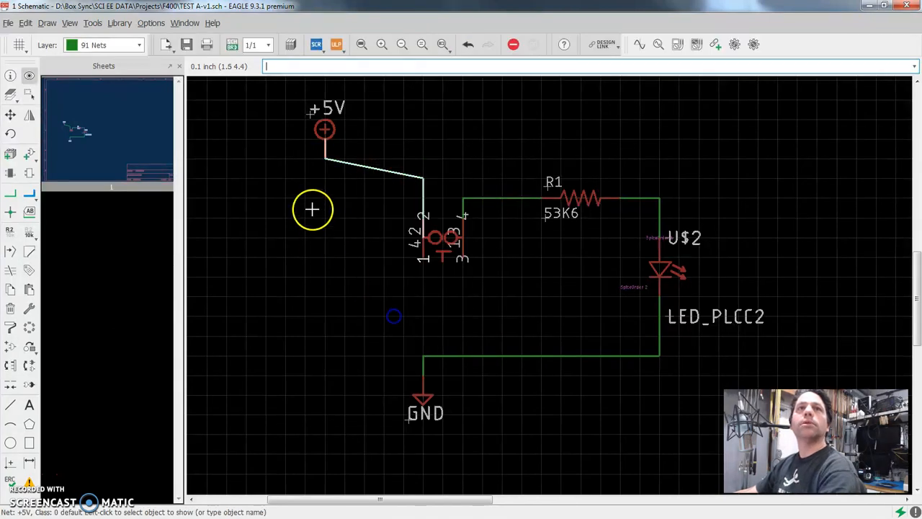
pyautogui.rightClick(373, 168)
pyautogui.click(396, 325)
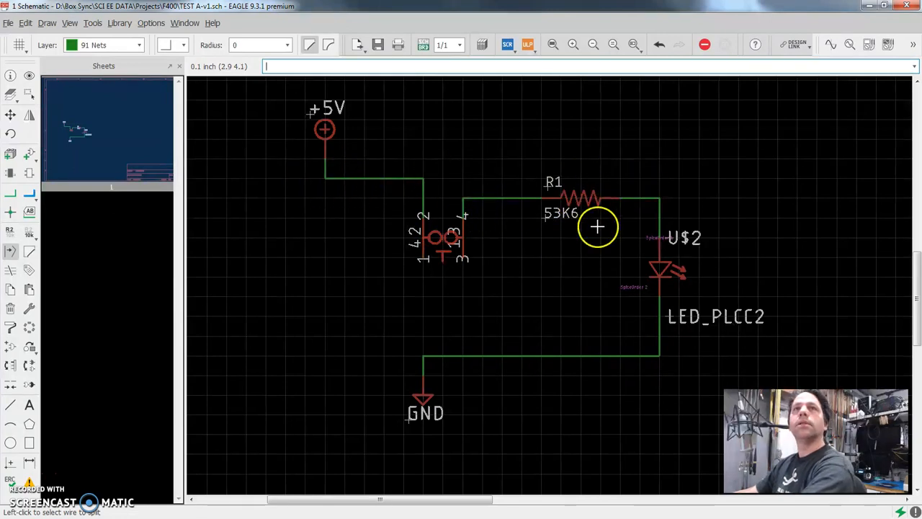
# Move R1 up 0.1 inch and raise the net corners on both sides to match, keeping the wires square
pyautogui.press('F7')
pyautogui.click(583, 200)
pyautogui.click(583, 178)
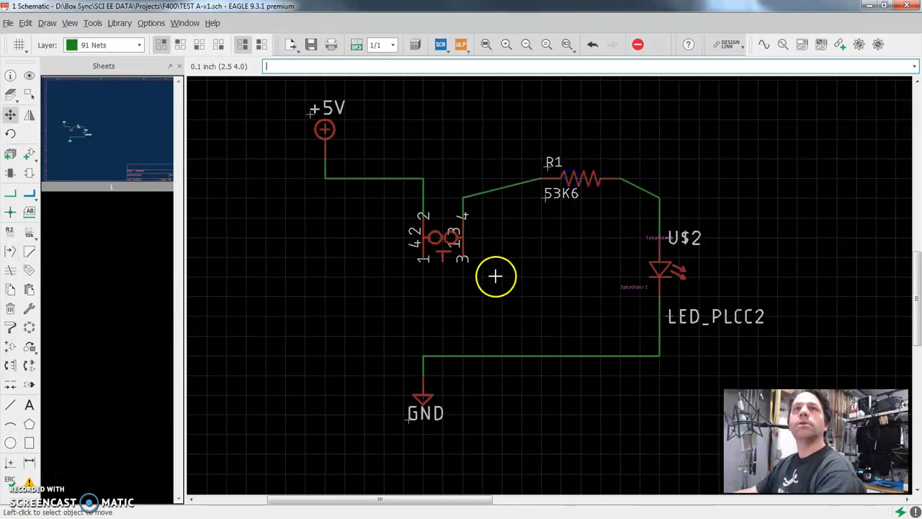
pyautogui.click(464, 199)
pyautogui.click(464, 187)
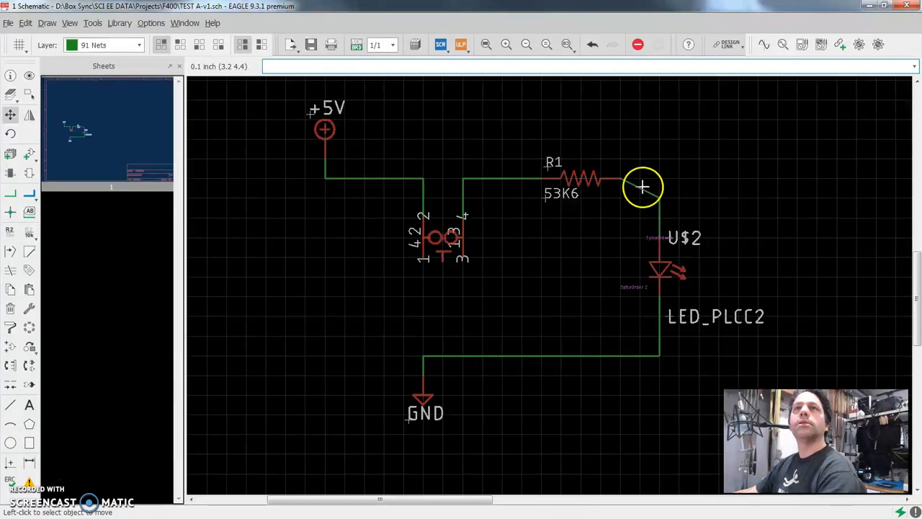
pyautogui.click(662, 200)
pyautogui.click(659, 182)
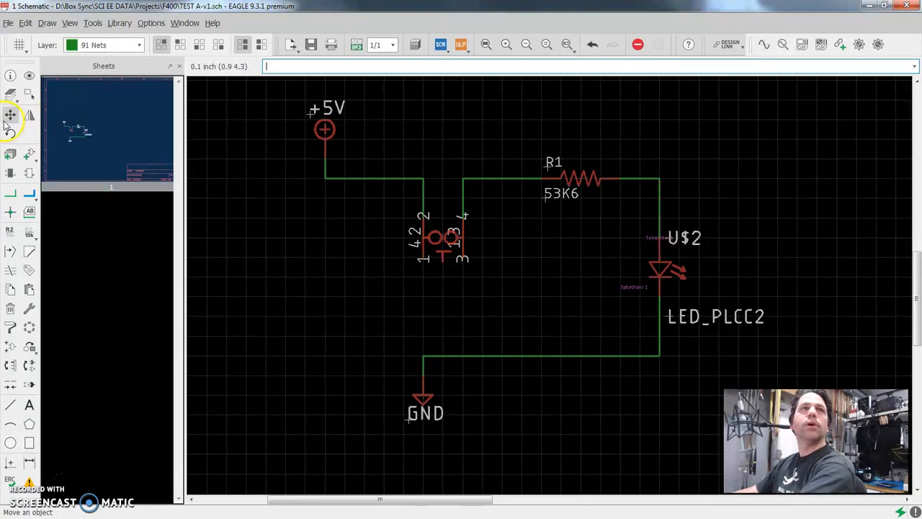
# Raise the horizontal GND net segment by 0.2 inch and move the GND symbol directly below the LED
pyautogui.click(539, 356)
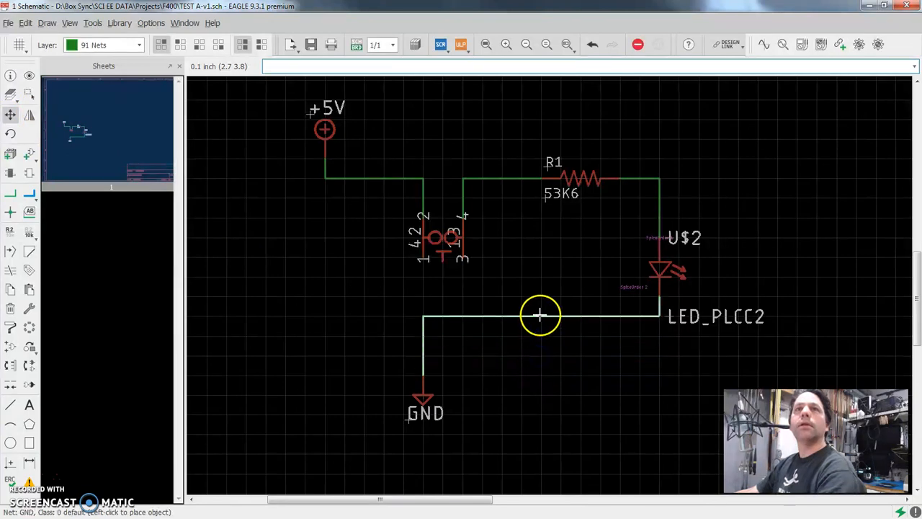
pyautogui.click(537, 322)
pyautogui.click(422, 391)
pyautogui.click(653, 387)
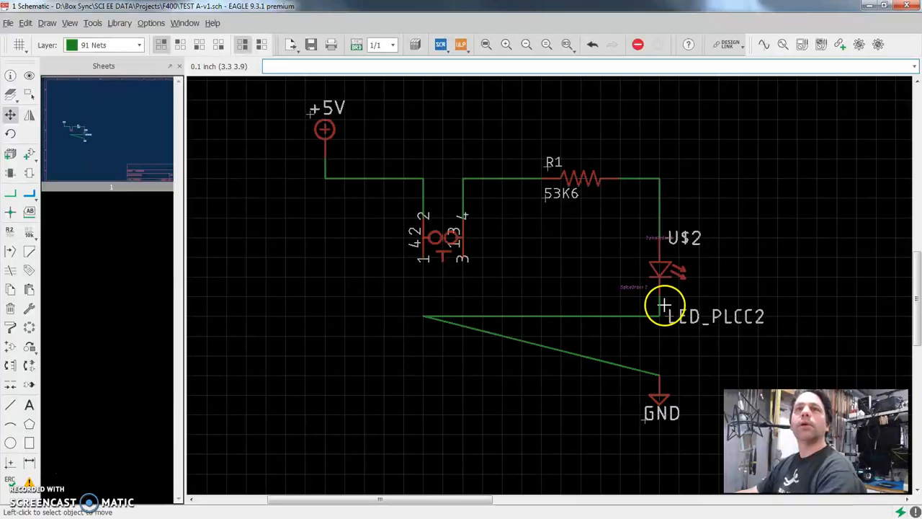
# Move the leftover GND net corner under the LED so the wire runs straight down to the GND symbol
pyautogui.click(428, 315)
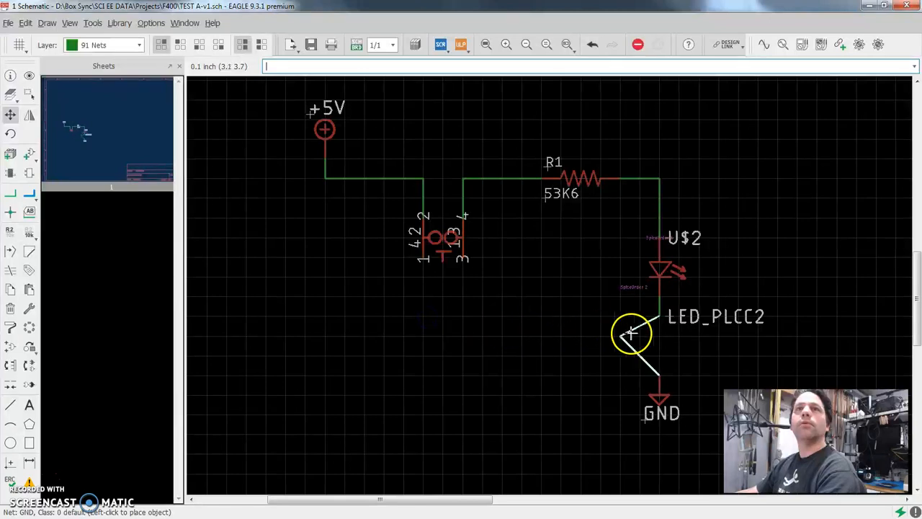
pyautogui.click(652, 334)
pyautogui.moveTo(660, 393)
pyautogui.mouseDown()
pyautogui.moveTo(584, 402)
pyautogui.moveTo(652, 389)
pyautogui.mouseUp()
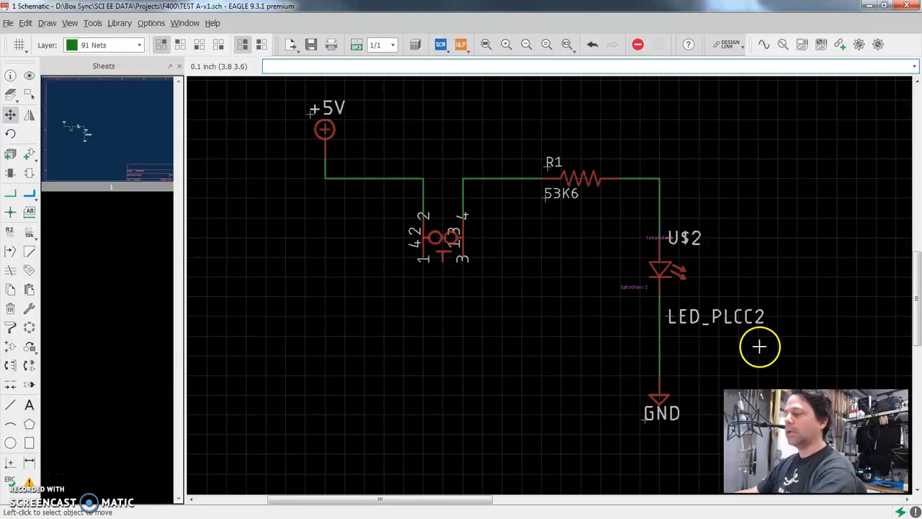
# Try moving the GND symbol about 0.5 inch to the left and splitting its net into a square corner, and undo both changes
pyautogui.click(657, 395)
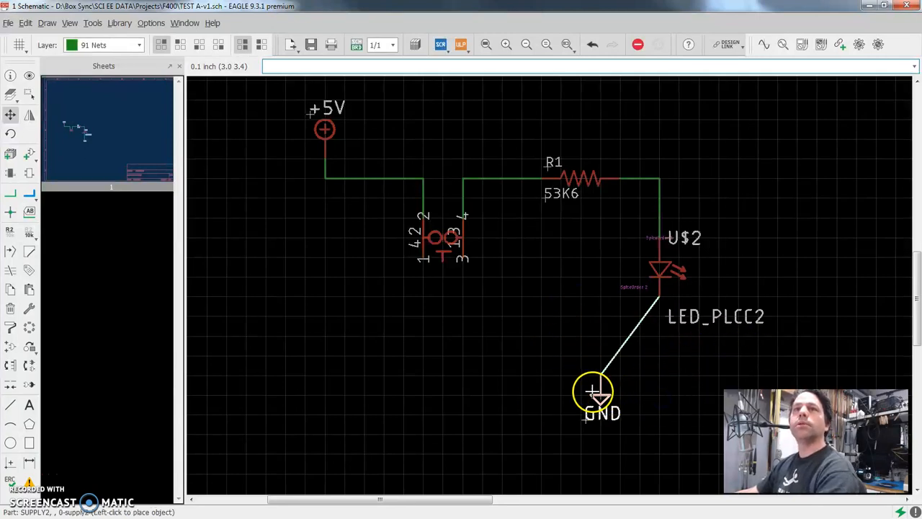
pyautogui.click(563, 397)
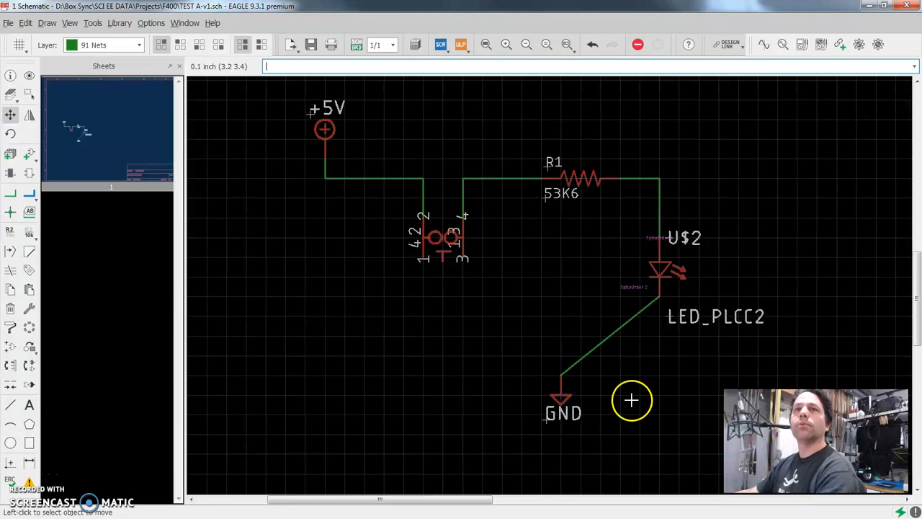
pyautogui.rightClick(606, 339)
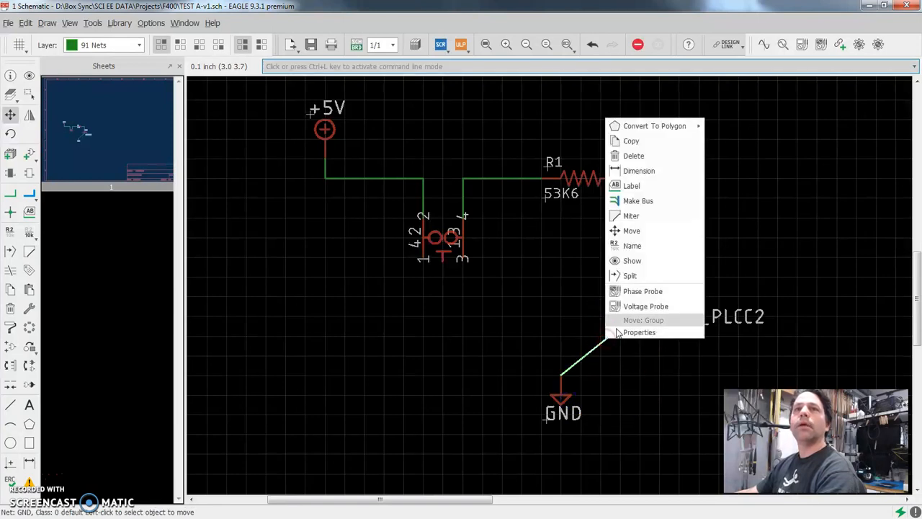
pyautogui.click(633, 276)
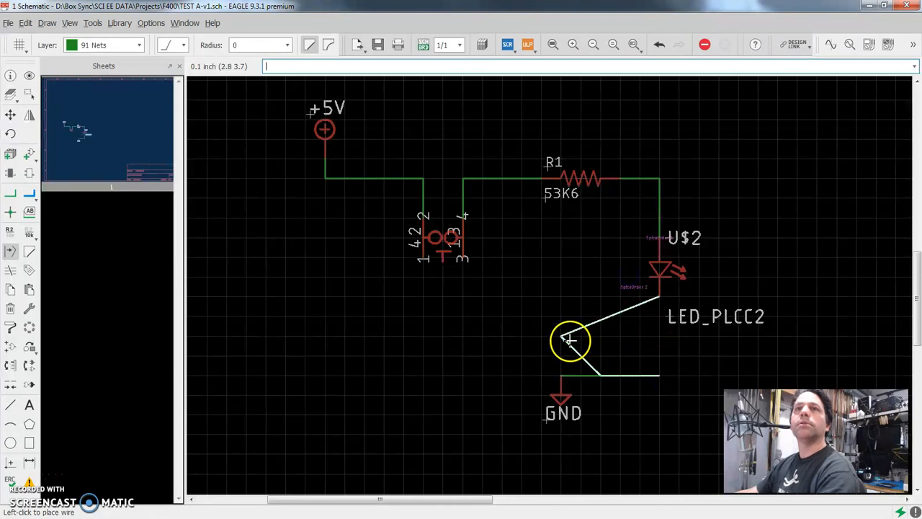
pyautogui.click(656, 328)
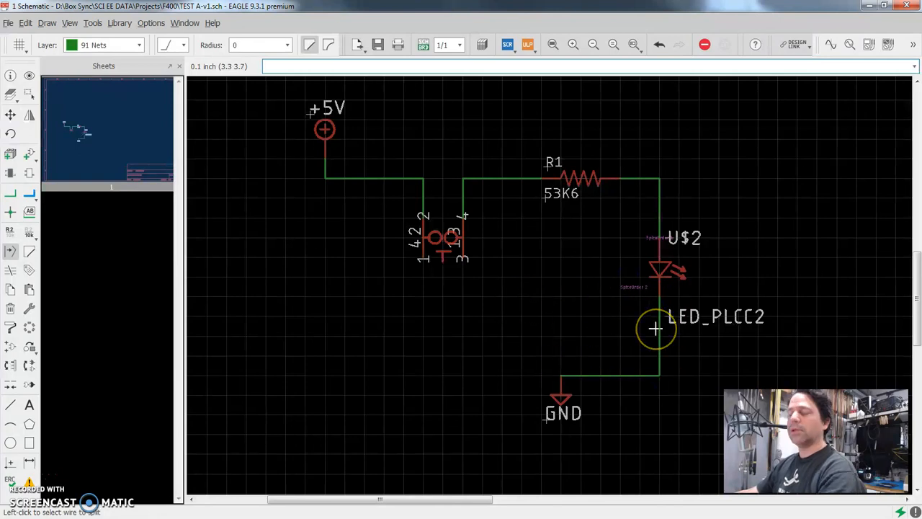
pyautogui.hotkey('ctrl', 'z')
pyautogui.hotkey('ctrl', 'z')
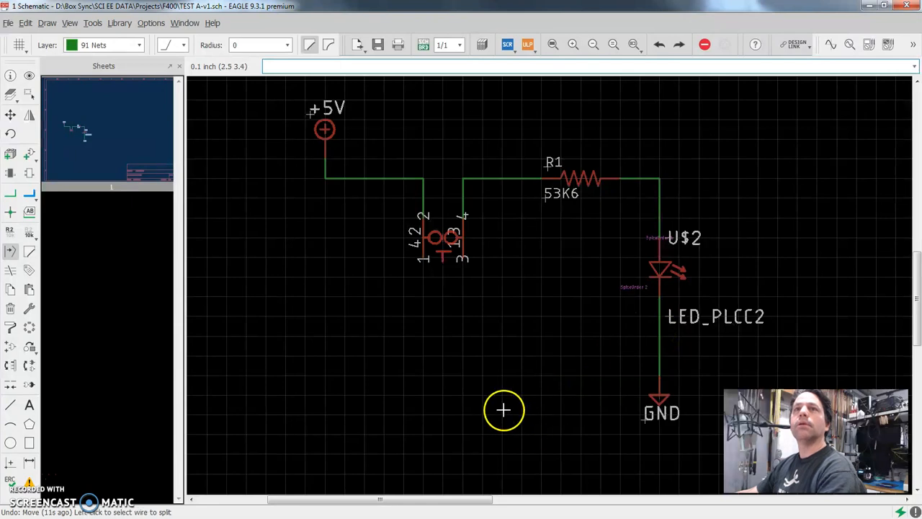
pyautogui.scroll(-1, 525, 350)
pyautogui.scroll(1, 501, 340)
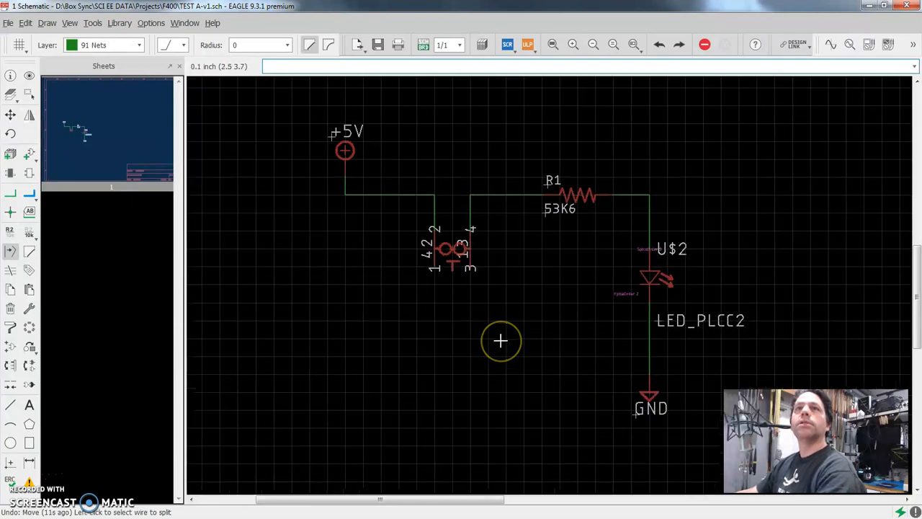
pyautogui.click(658, 426)
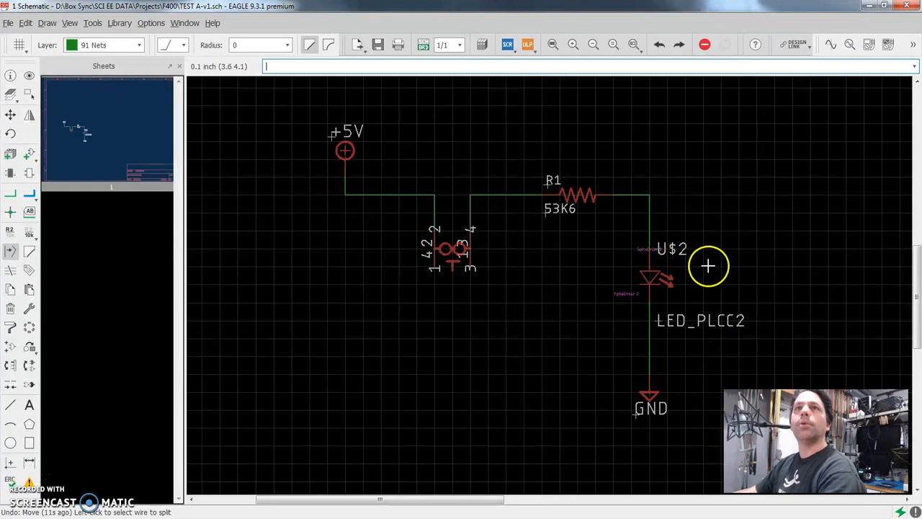
pyautogui.scroll(1, 526, 282)
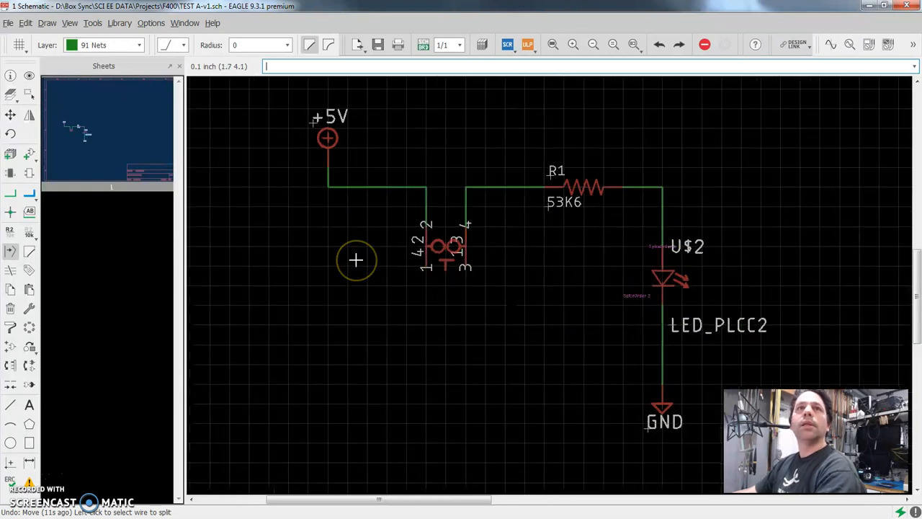
# Open the naming options of the +5V net wire for viewing, and cancel them
pyautogui.rightClick(367, 186)
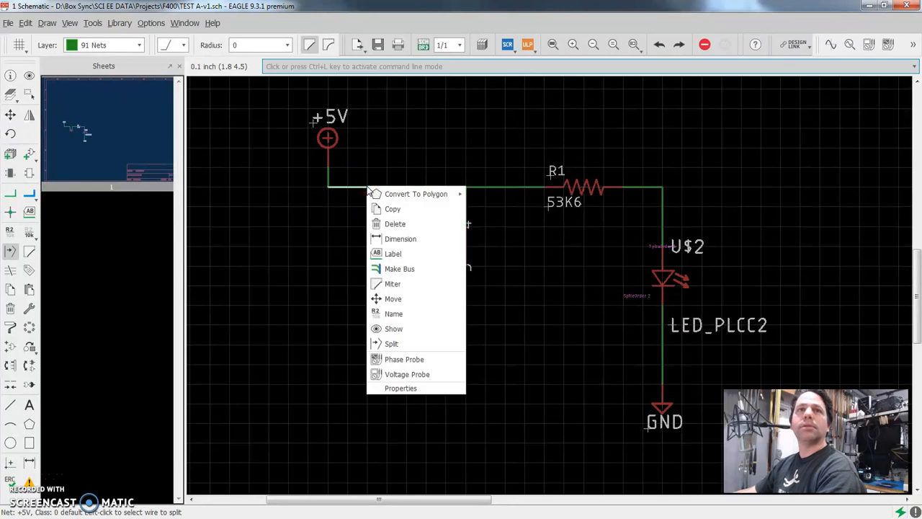
pyautogui.click(405, 390)
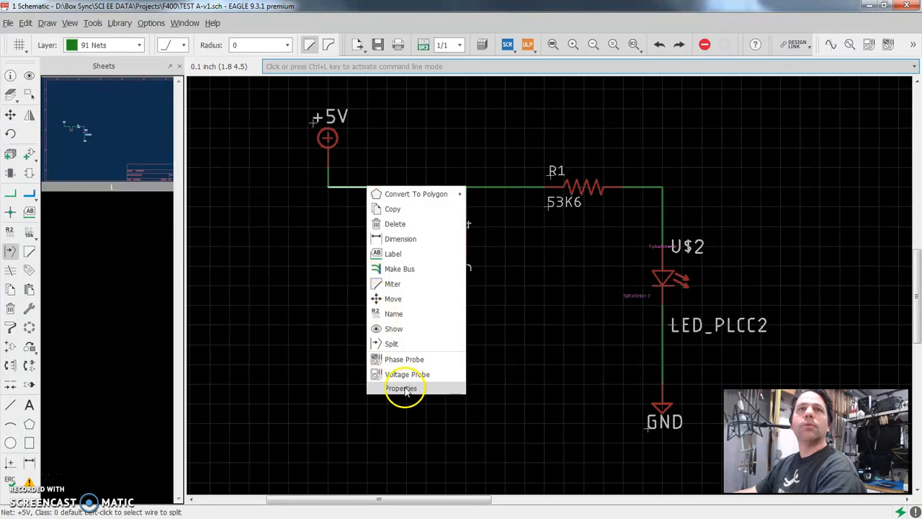
pyautogui.click(396, 314)
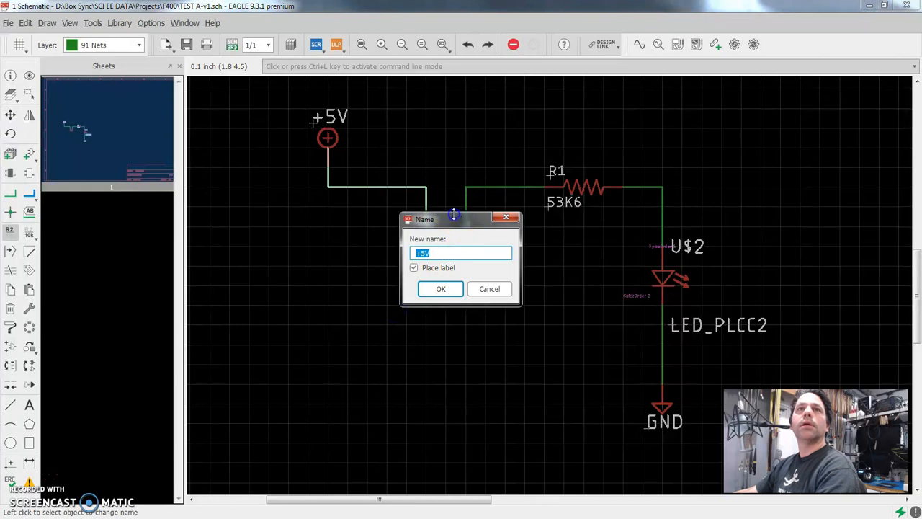
pyautogui.moveTo(449, 222); pyautogui.dragTo(309, 229)
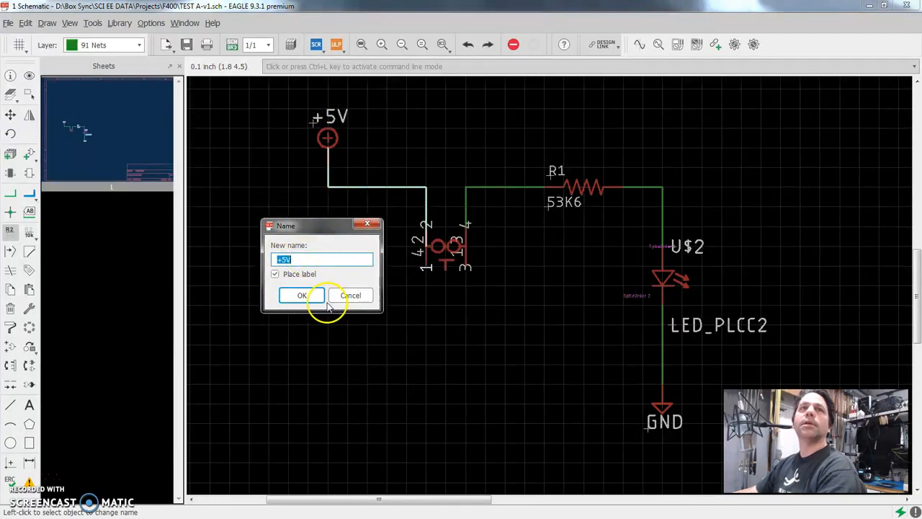
pyautogui.click(299, 296)
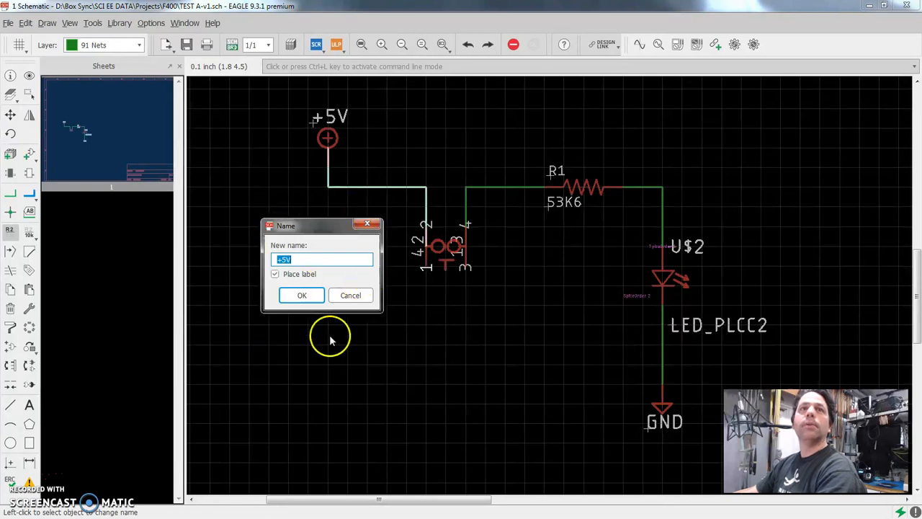
pyautogui.click(350, 295)
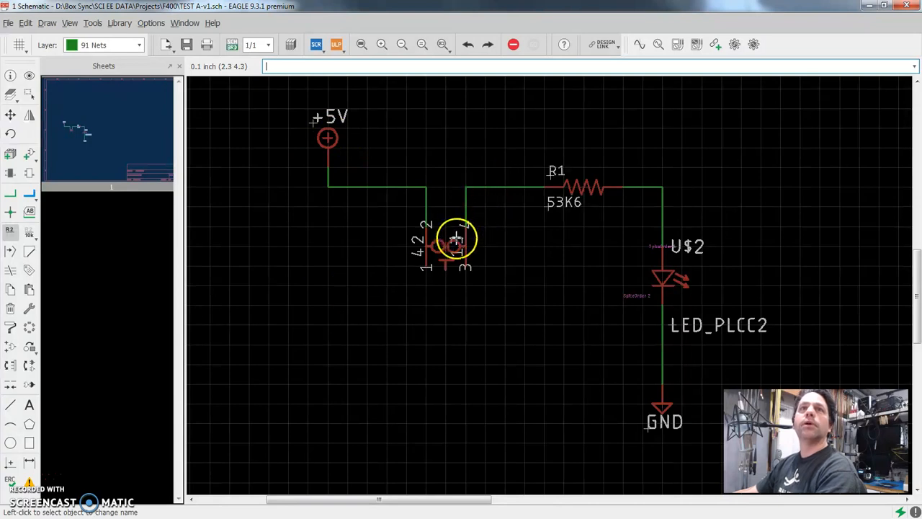
# Name the net between switch pin 4 and R1 SW_OUT, with label placement enabled
pyautogui.rightClick(482, 189)
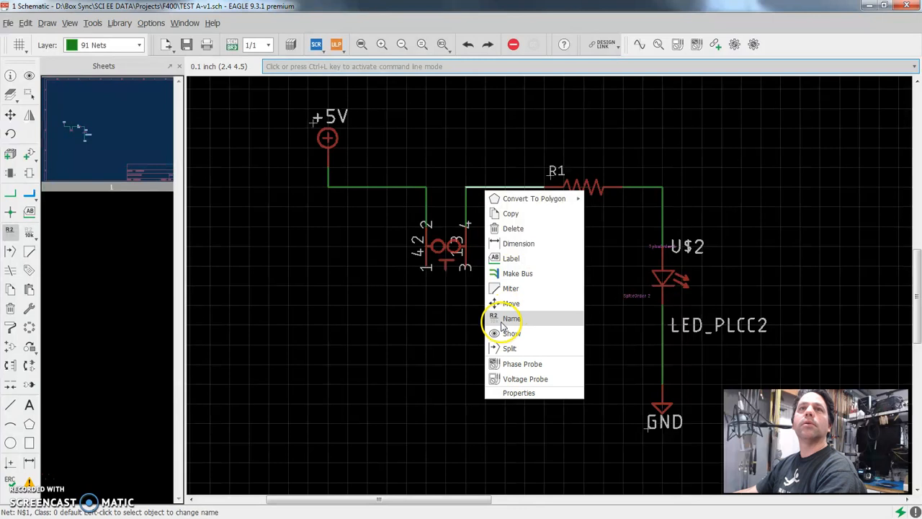
pyautogui.click(504, 318)
pyautogui.moveTo(451, 229); pyautogui.dragTo(501, 315)
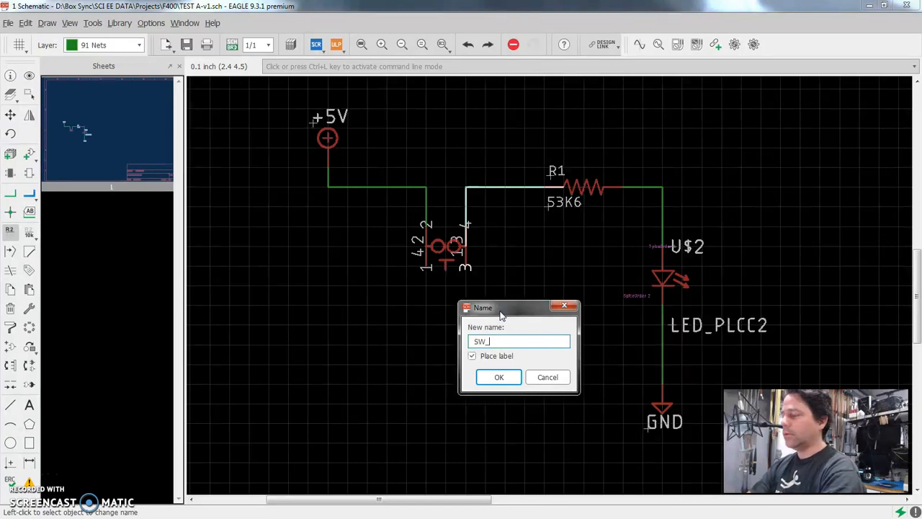
pyautogui.write('PUT')
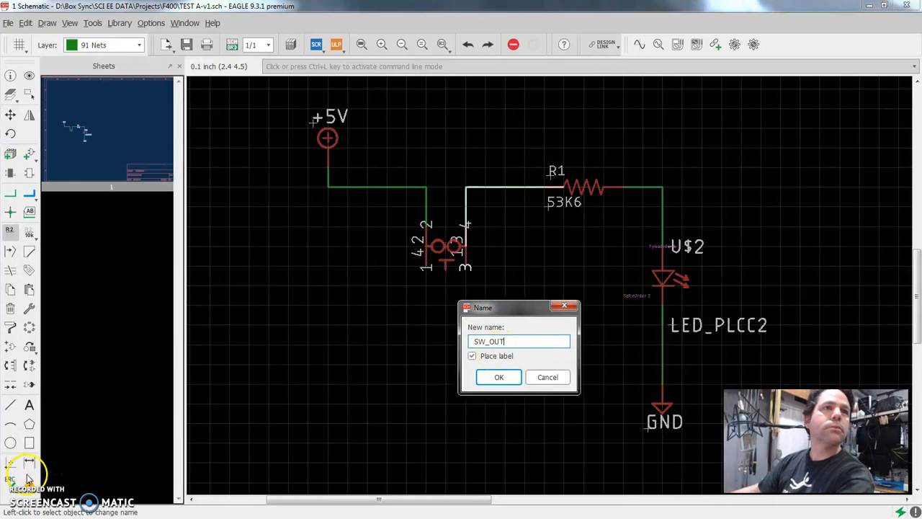
pyautogui.click(498, 378)
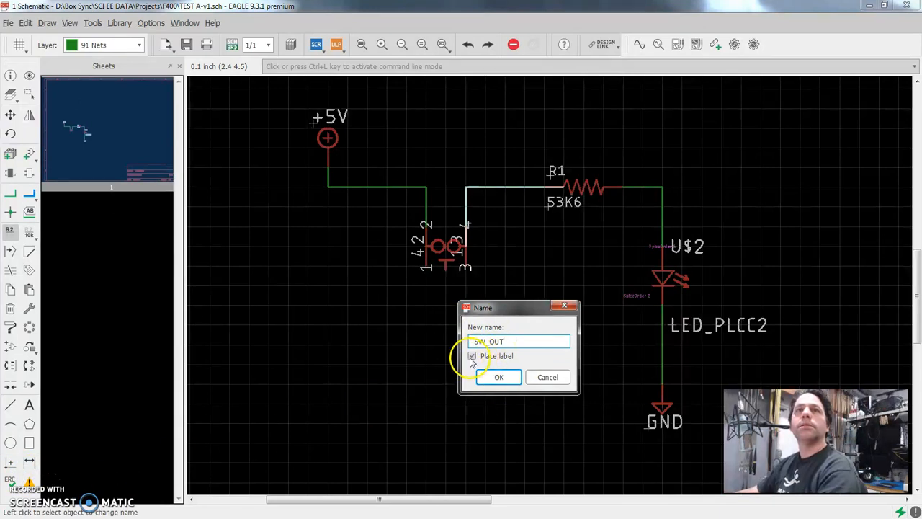
pyautogui.click(501, 378)
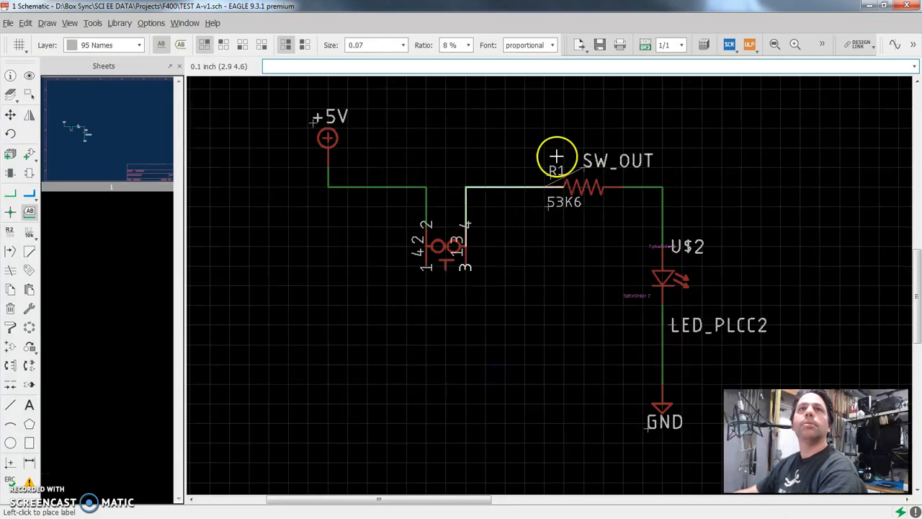
# Make the SW_OUT label a cross-reference label and set its text size to 0.04
pyautogui.click(181, 44)
pyautogui.rightClick(460, 144)
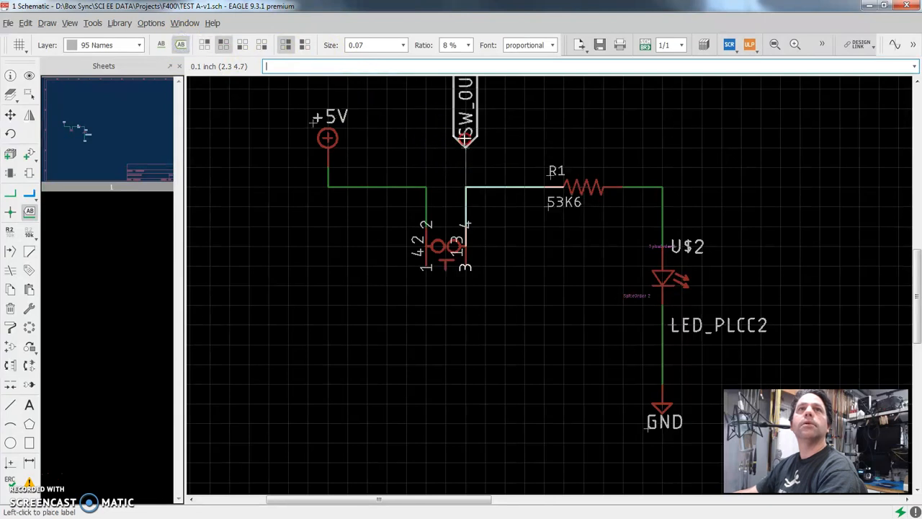
pyautogui.click(401, 45)
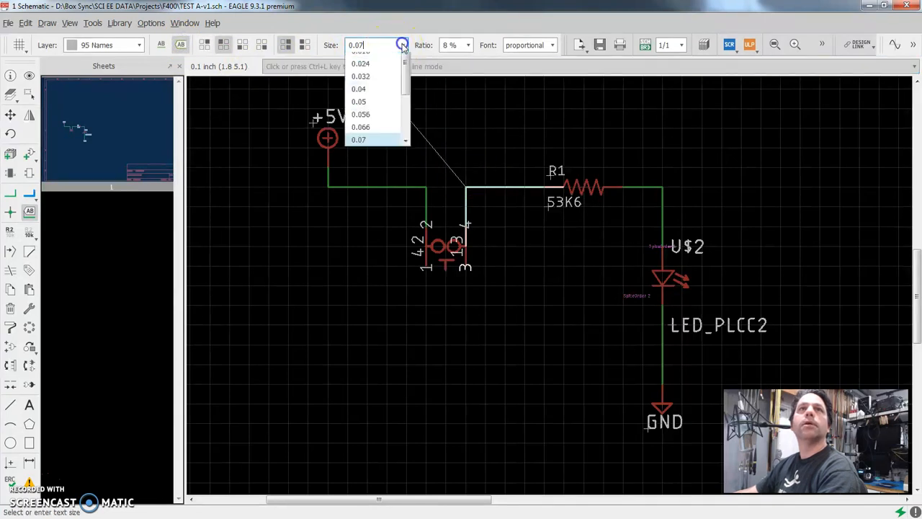
pyautogui.click(359, 122)
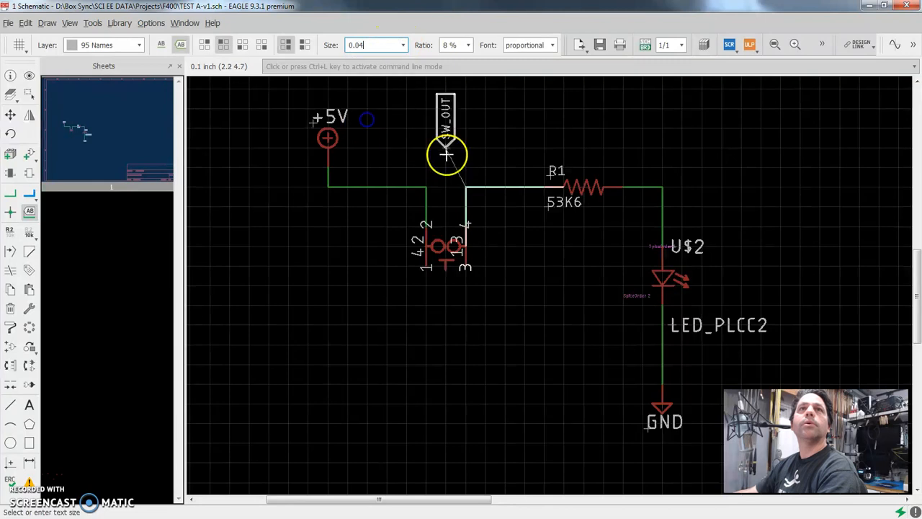
# Rotate the SW_OUT label upright with its arrow pointing down, and place it on the net corner above switch pin 4
pyautogui.rightClick(470, 160)
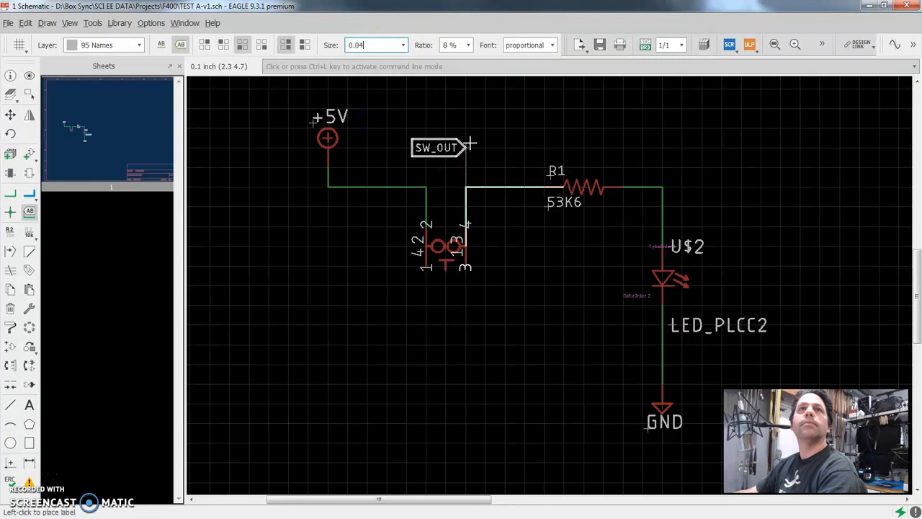
pyautogui.rightClick(486, 140)
pyautogui.rightClick(486, 140)
pyautogui.rightClick(486, 140)
pyautogui.rightClick(486, 140)
pyautogui.rightClick(486, 140)
pyautogui.rightClick(486, 139)
pyautogui.rightClick(486, 139)
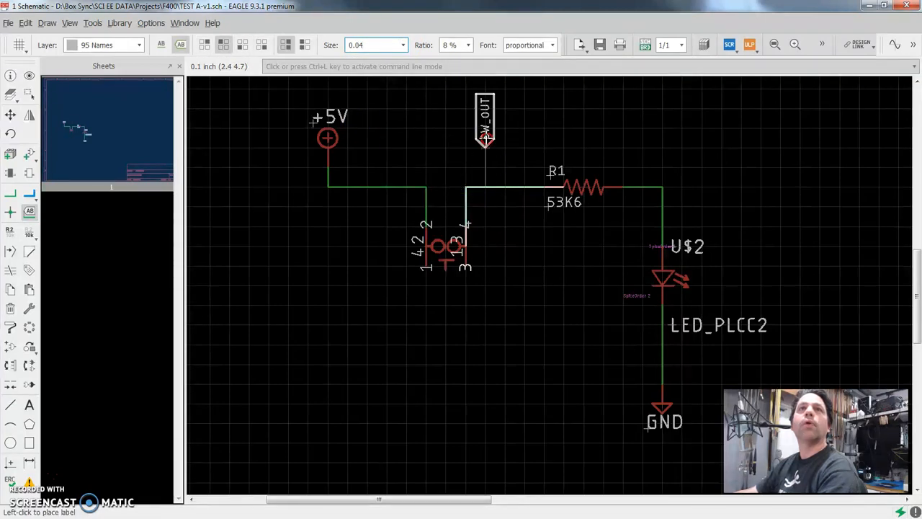
pyautogui.click(466, 186)
pyautogui.scroll(-1, 552, 223)
pyautogui.scroll(1, 552, 222)
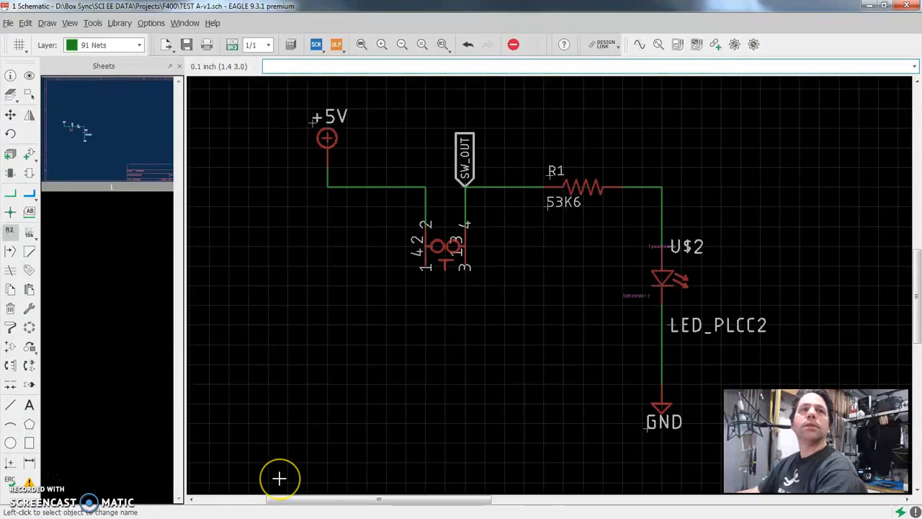